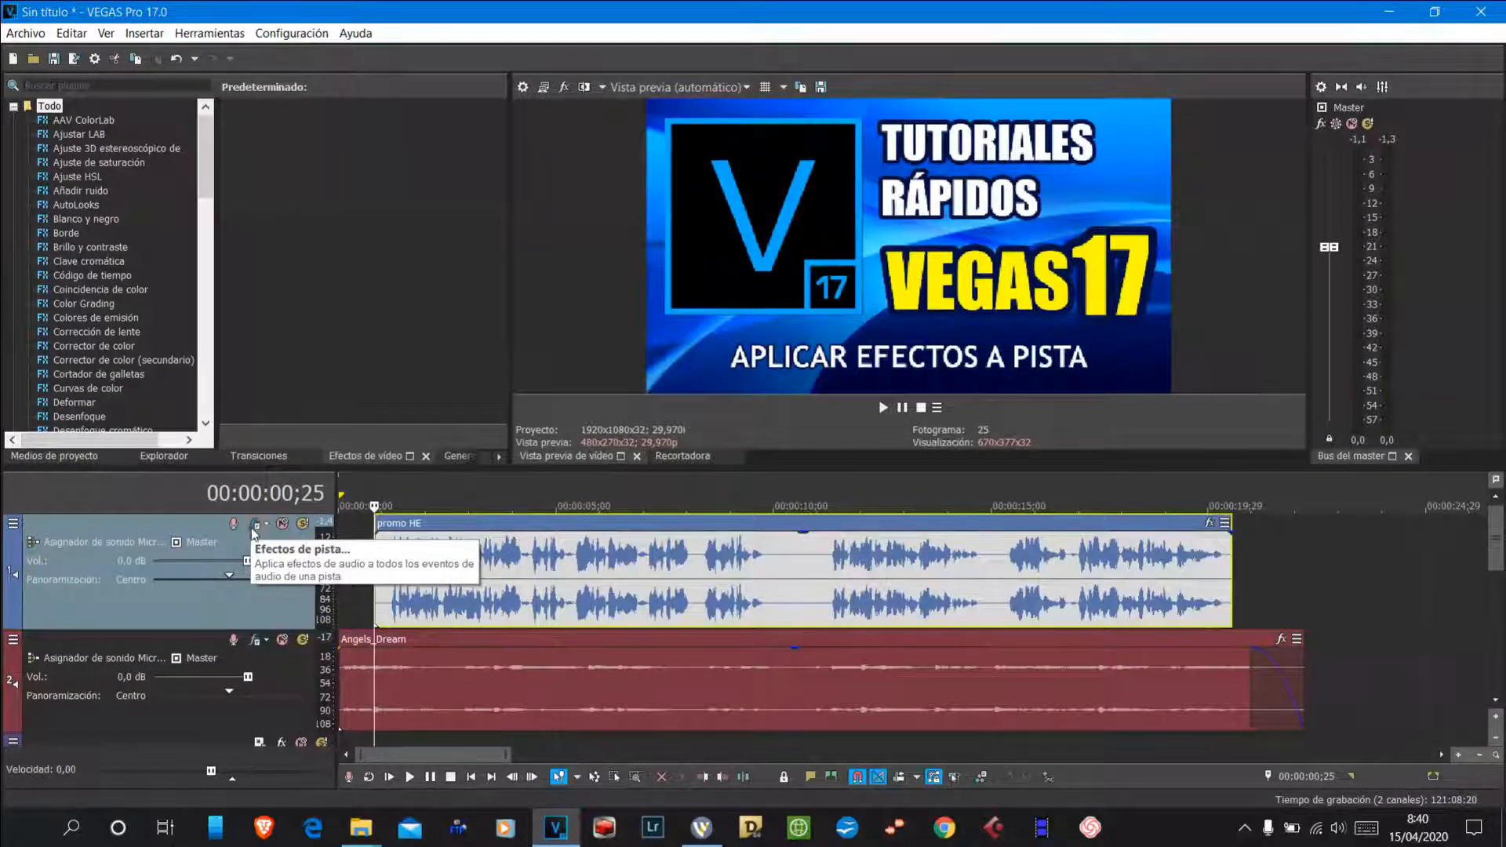
Check that Efectos de pista is enabled in the set of visible buttons for audio track headers.
left_click(13, 525)
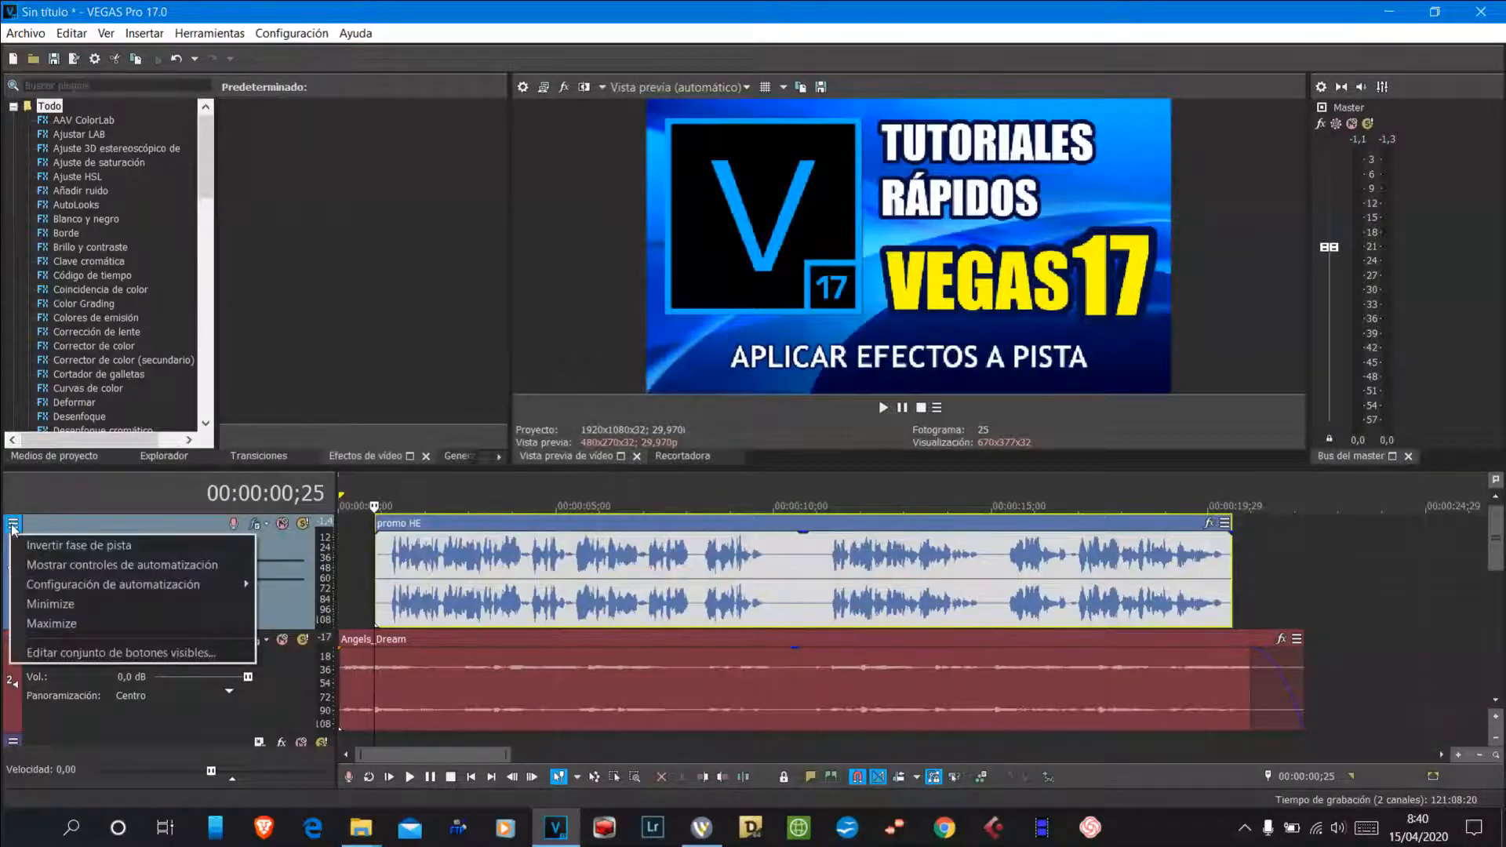
left_click(52, 656)
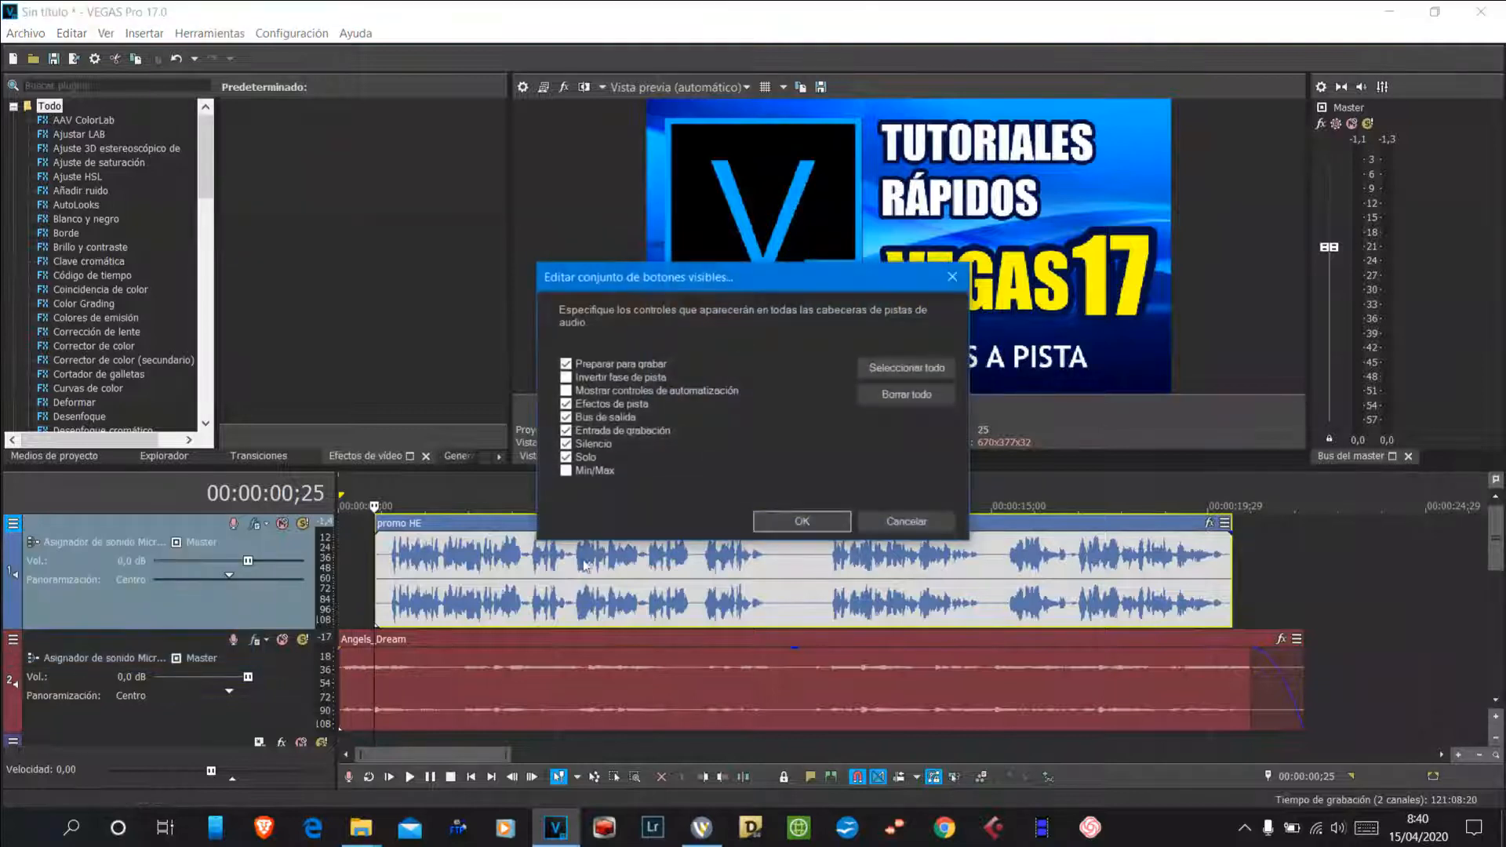
left_click(566, 404)
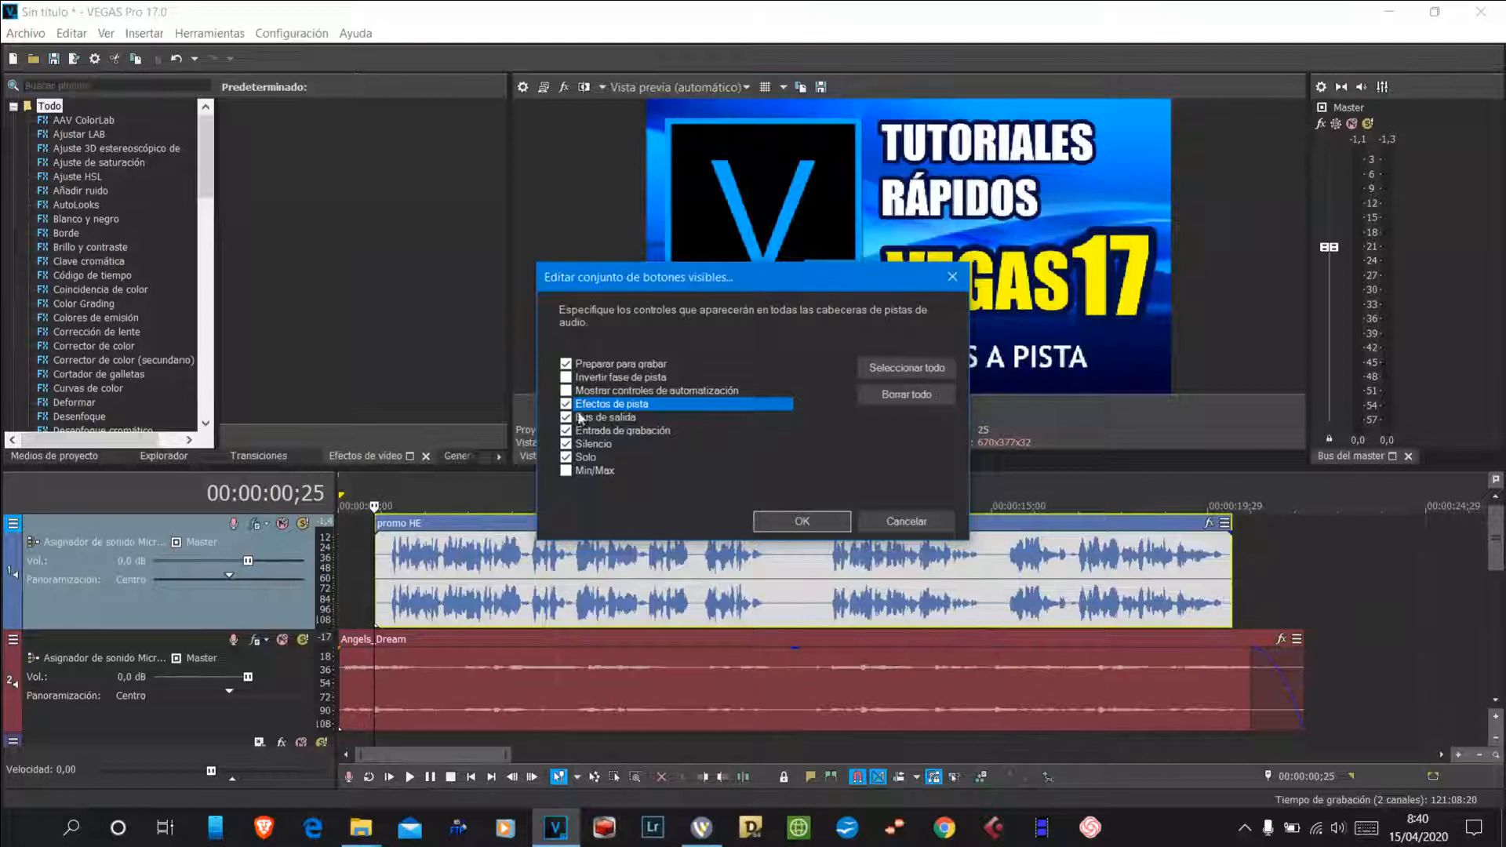
key("Return")
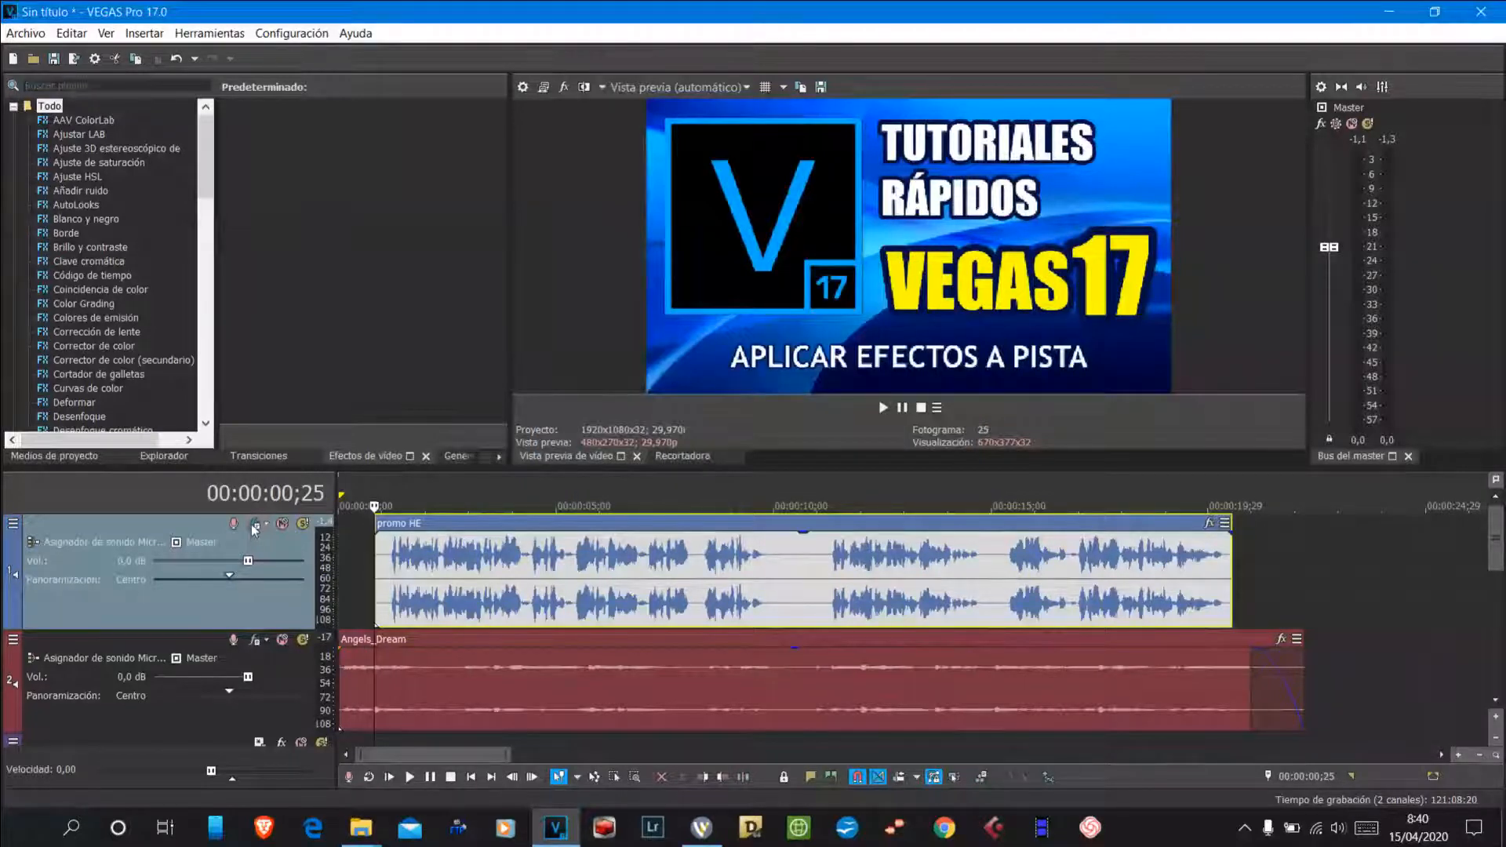
Open the audio effects of the promo HE track and examine its noise gate, equalizer and compressor settings.
left_click(255, 525)
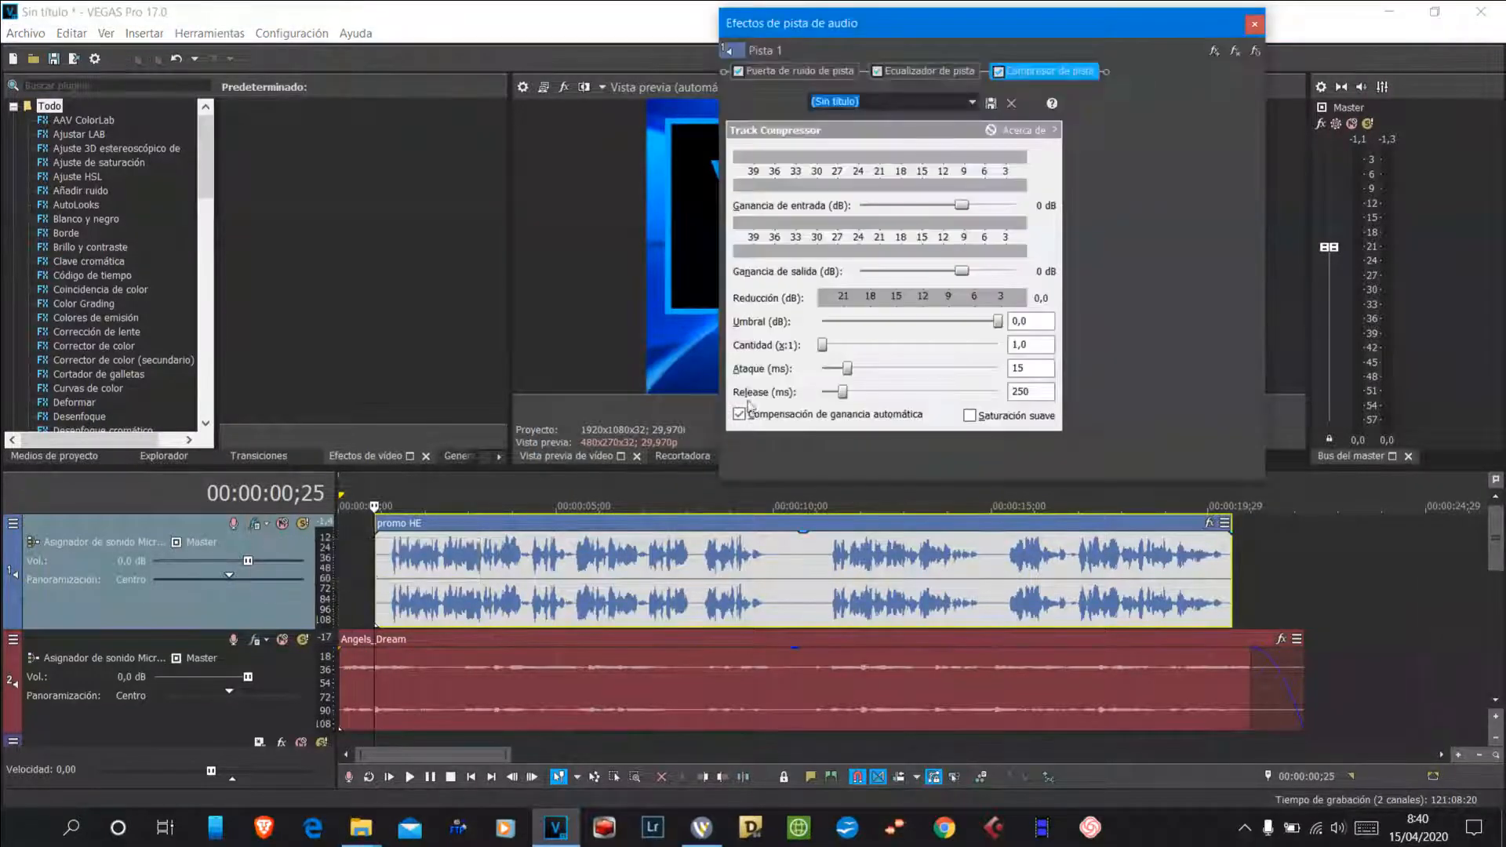
left_click_drag(1091, 23, 1034, 133)
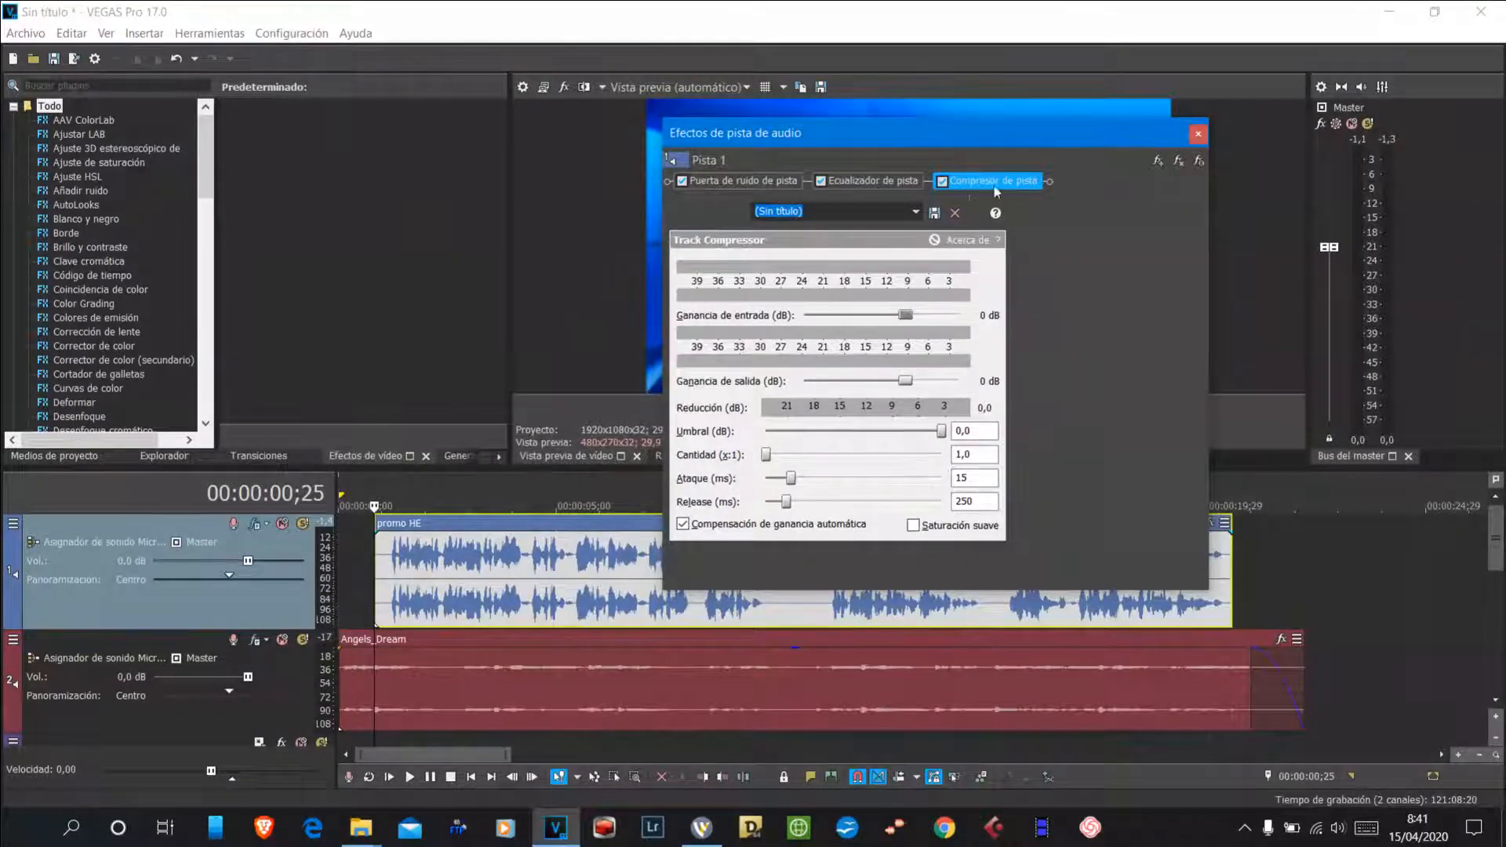
left_click(718, 181)
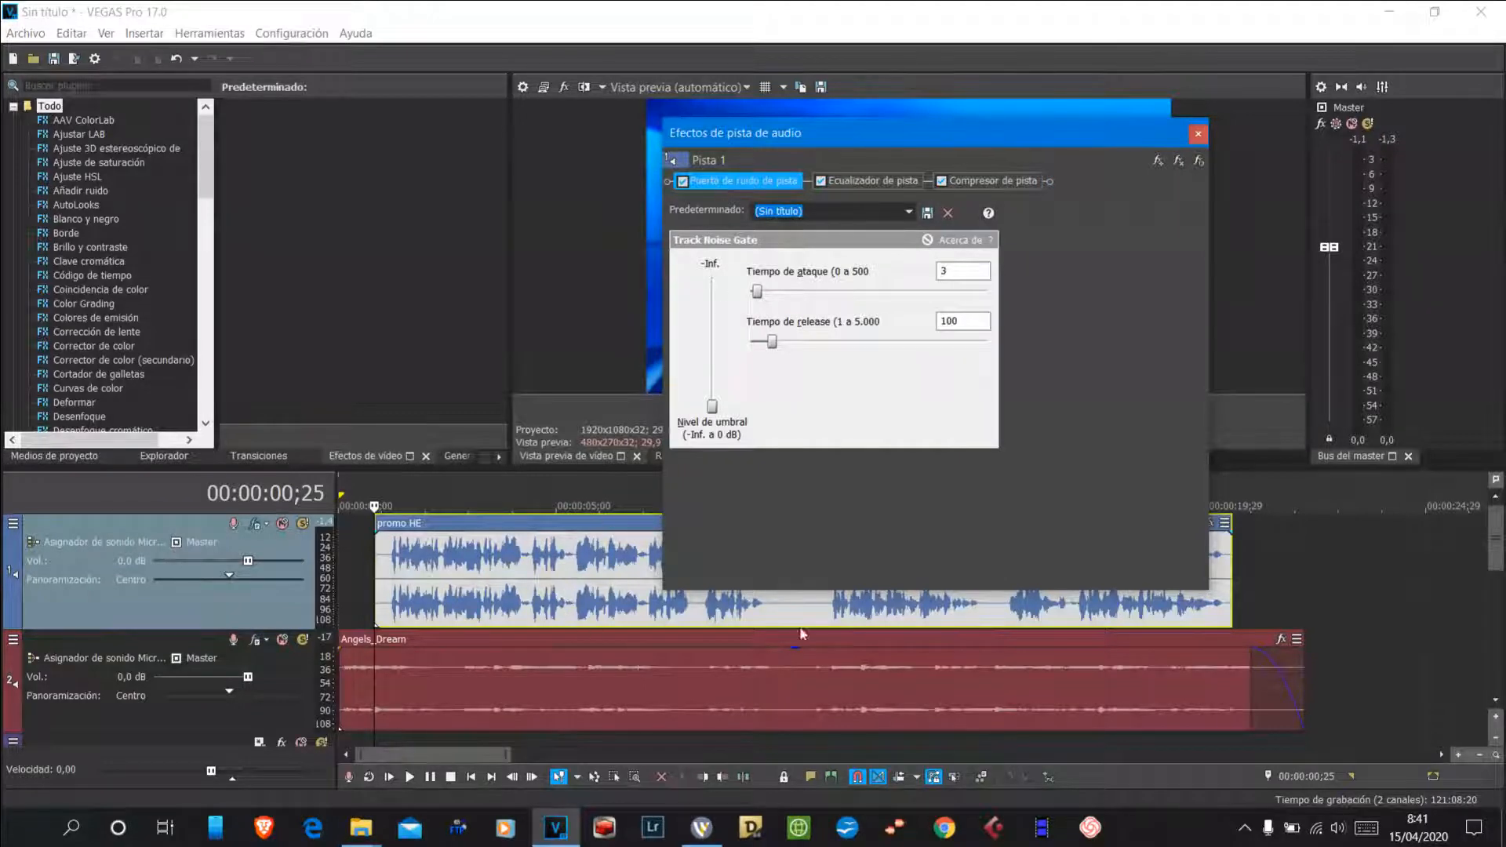
left_click_drag(1043, 134, 1231, 68)
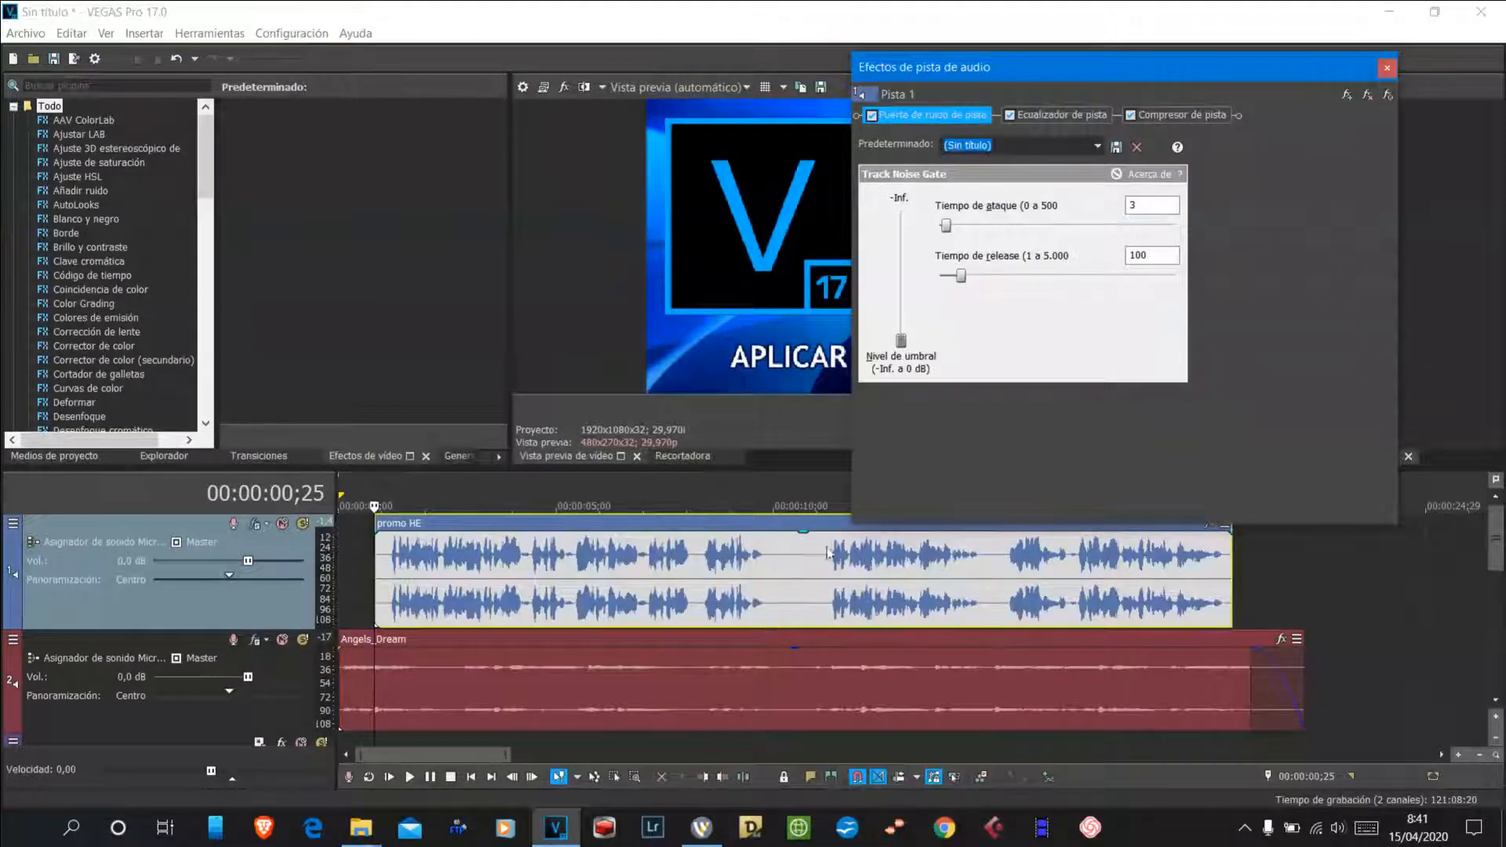
left_click(1062, 116)
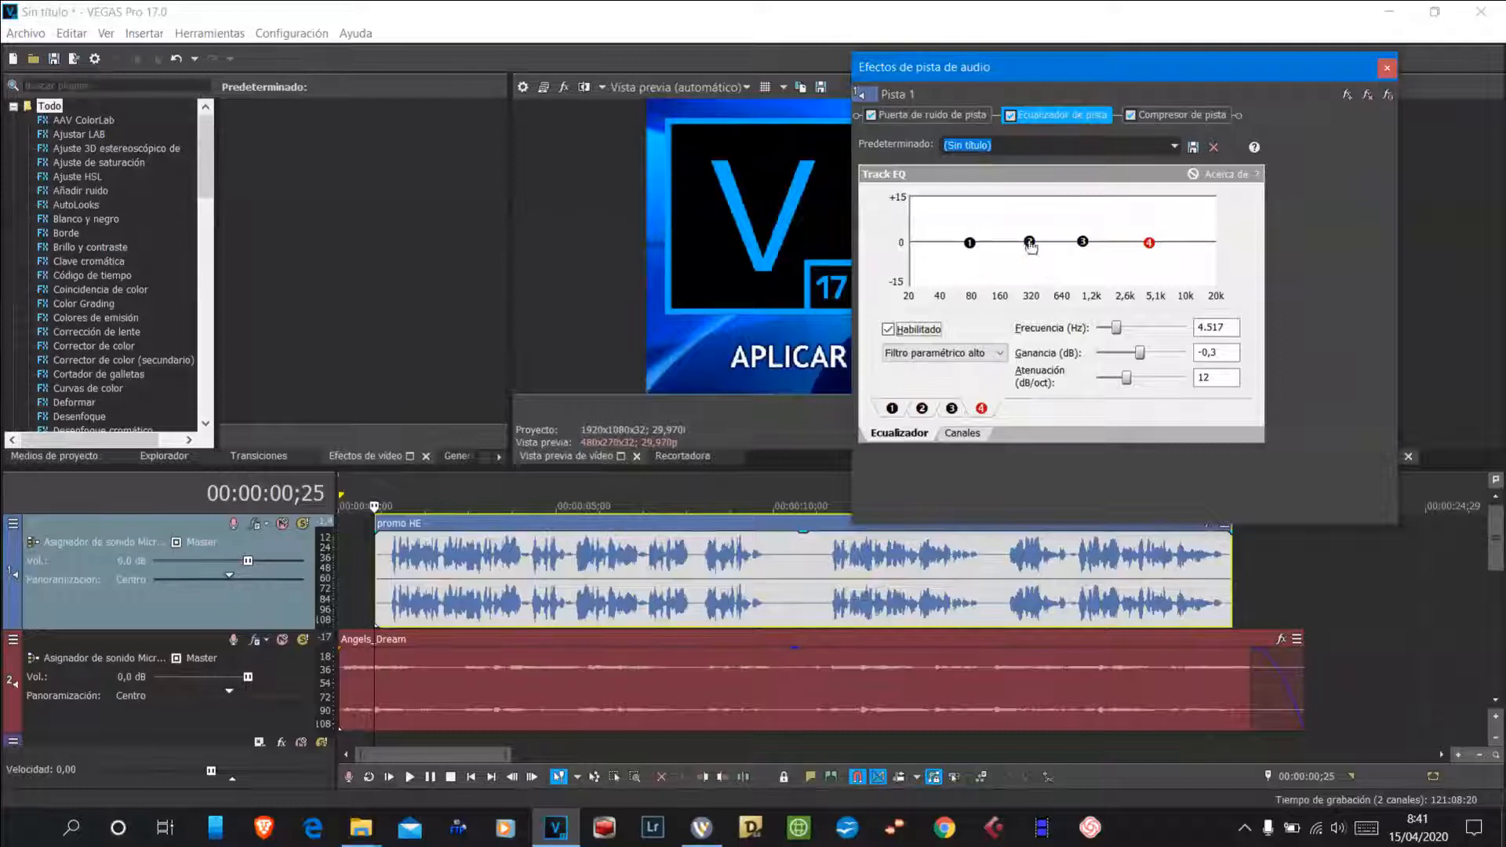
left_click(1186, 116)
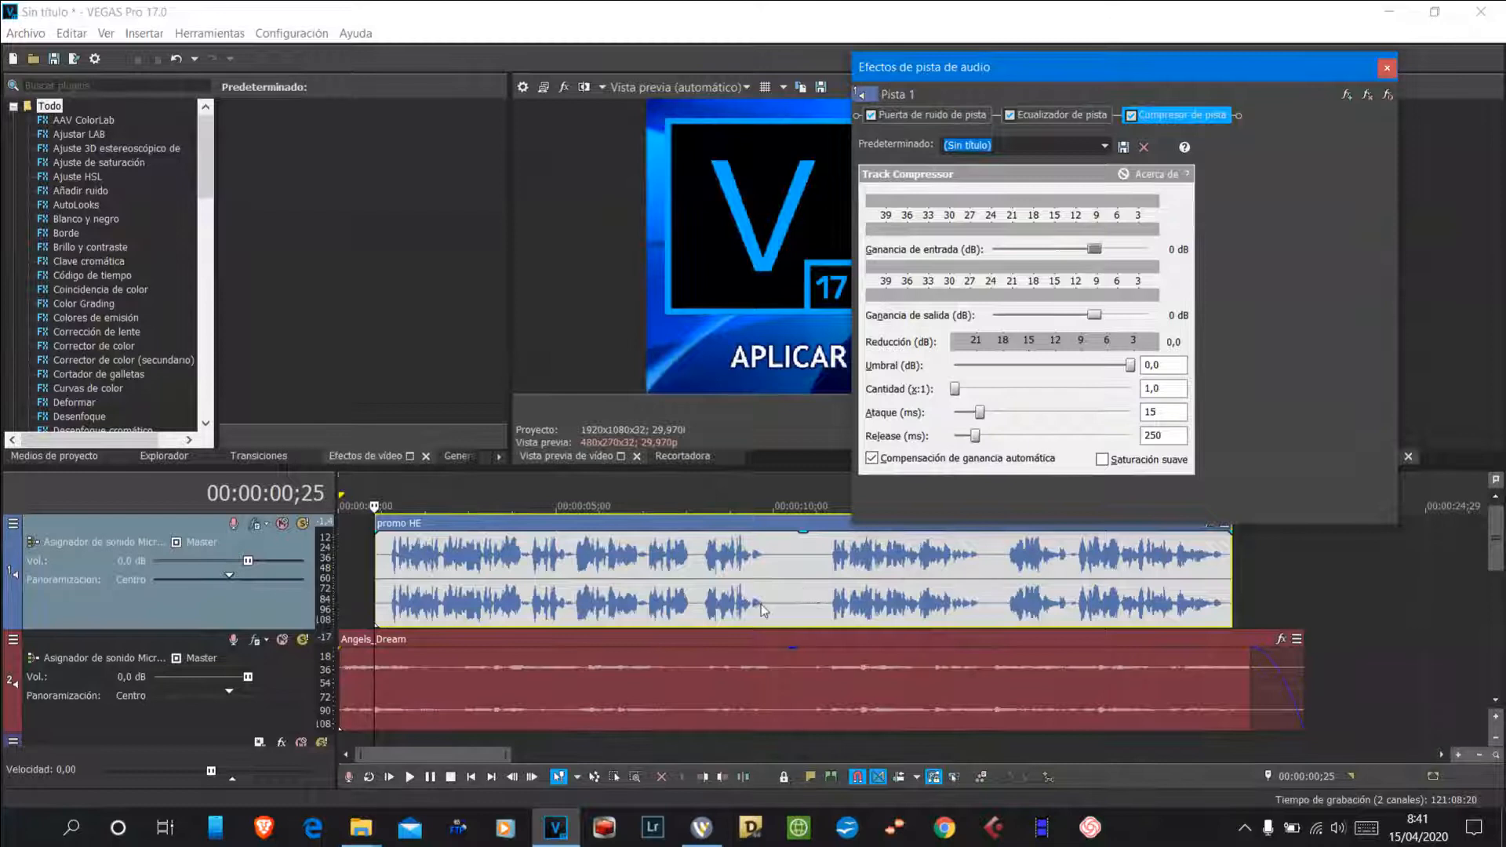
left_click(1061, 114)
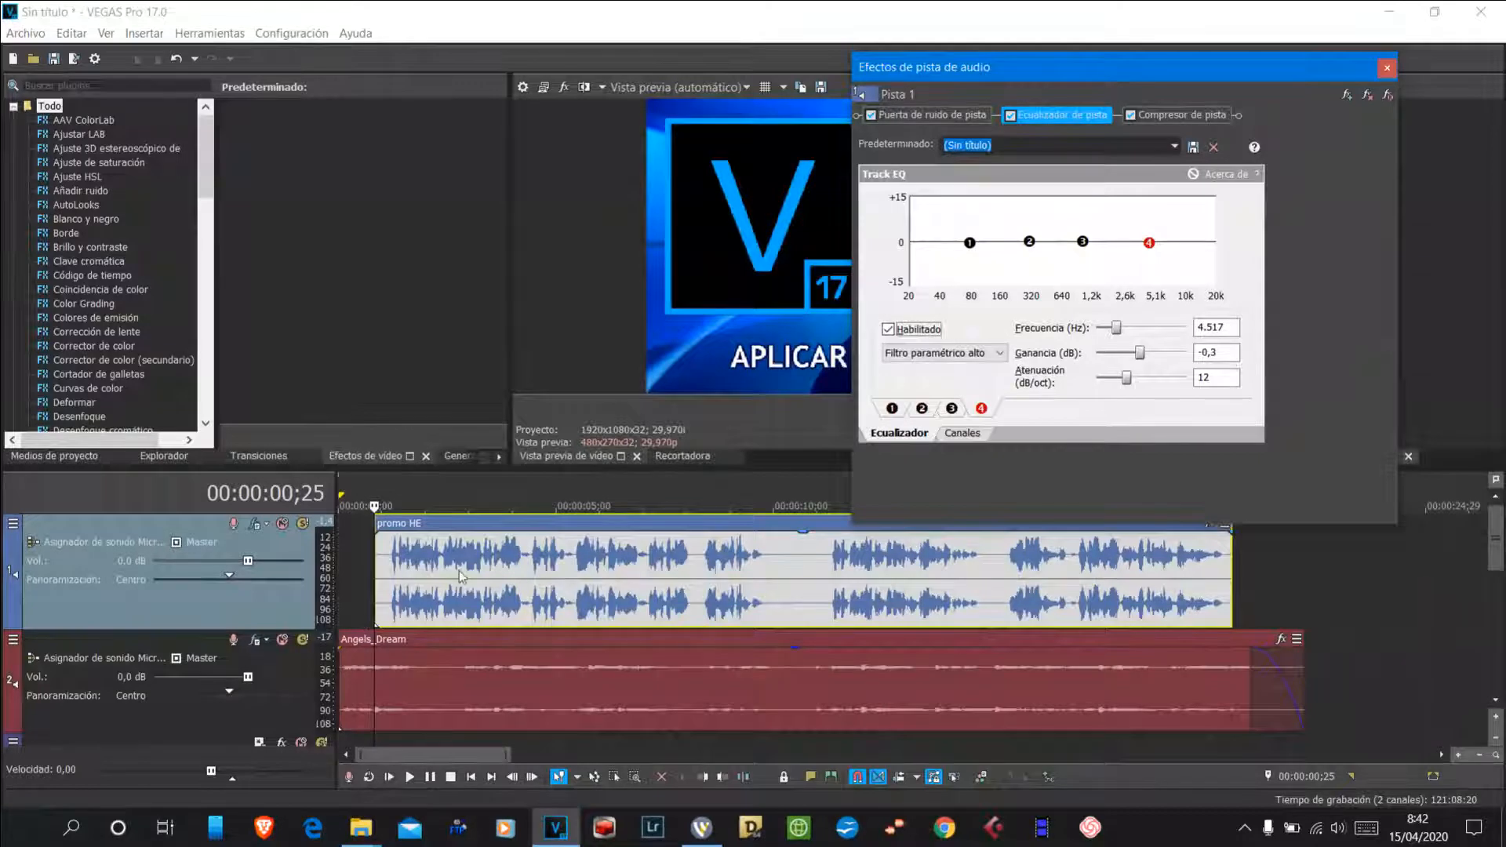
Play the promo HE voice track in solo from the start of its clip to hear it unprocessed.
left_click(380, 568)
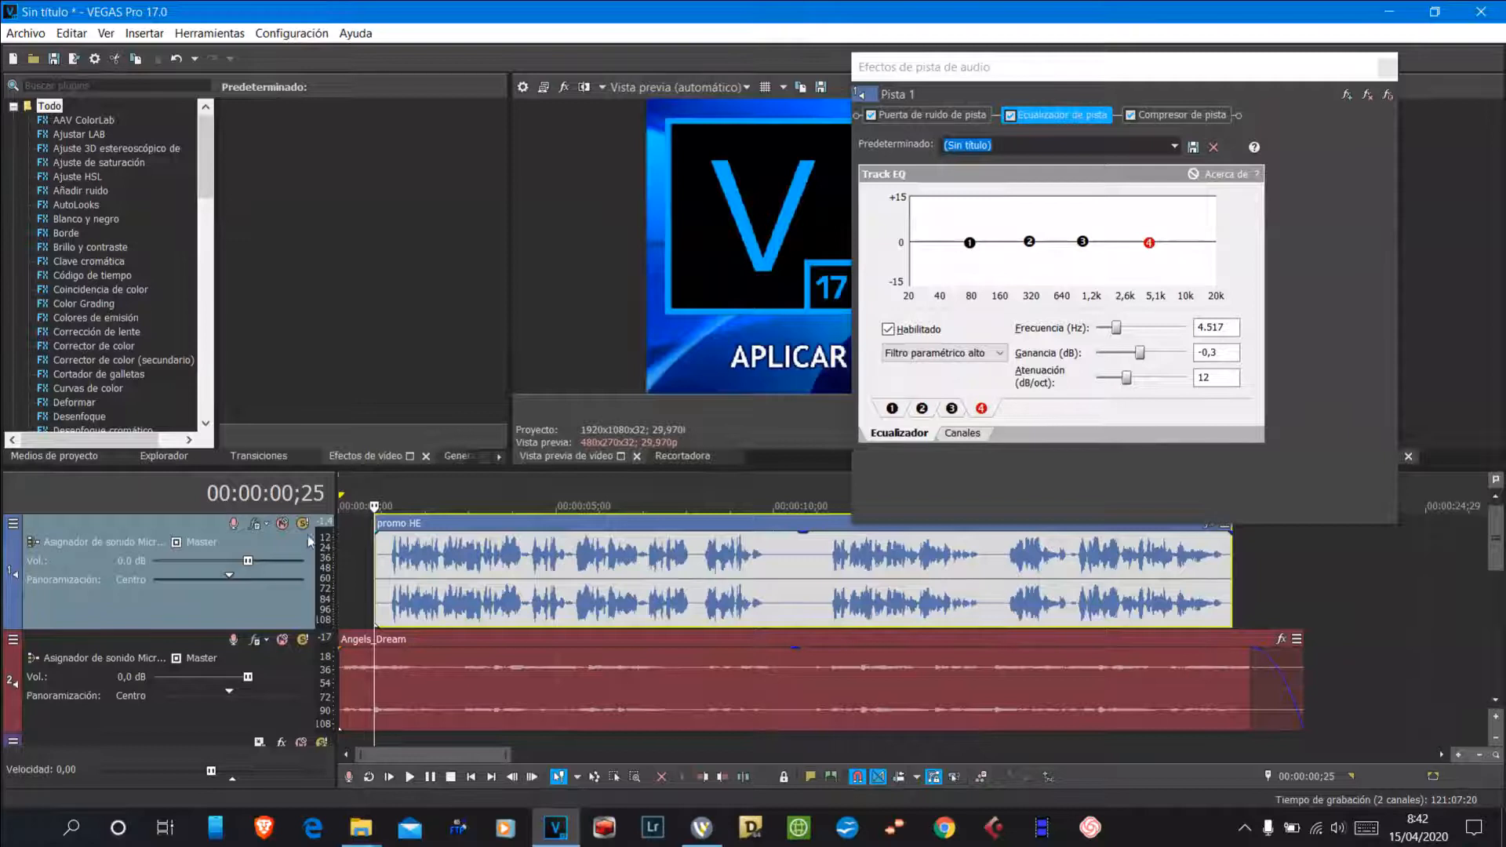
key("space")
scroll(628, 582, "up", 2)
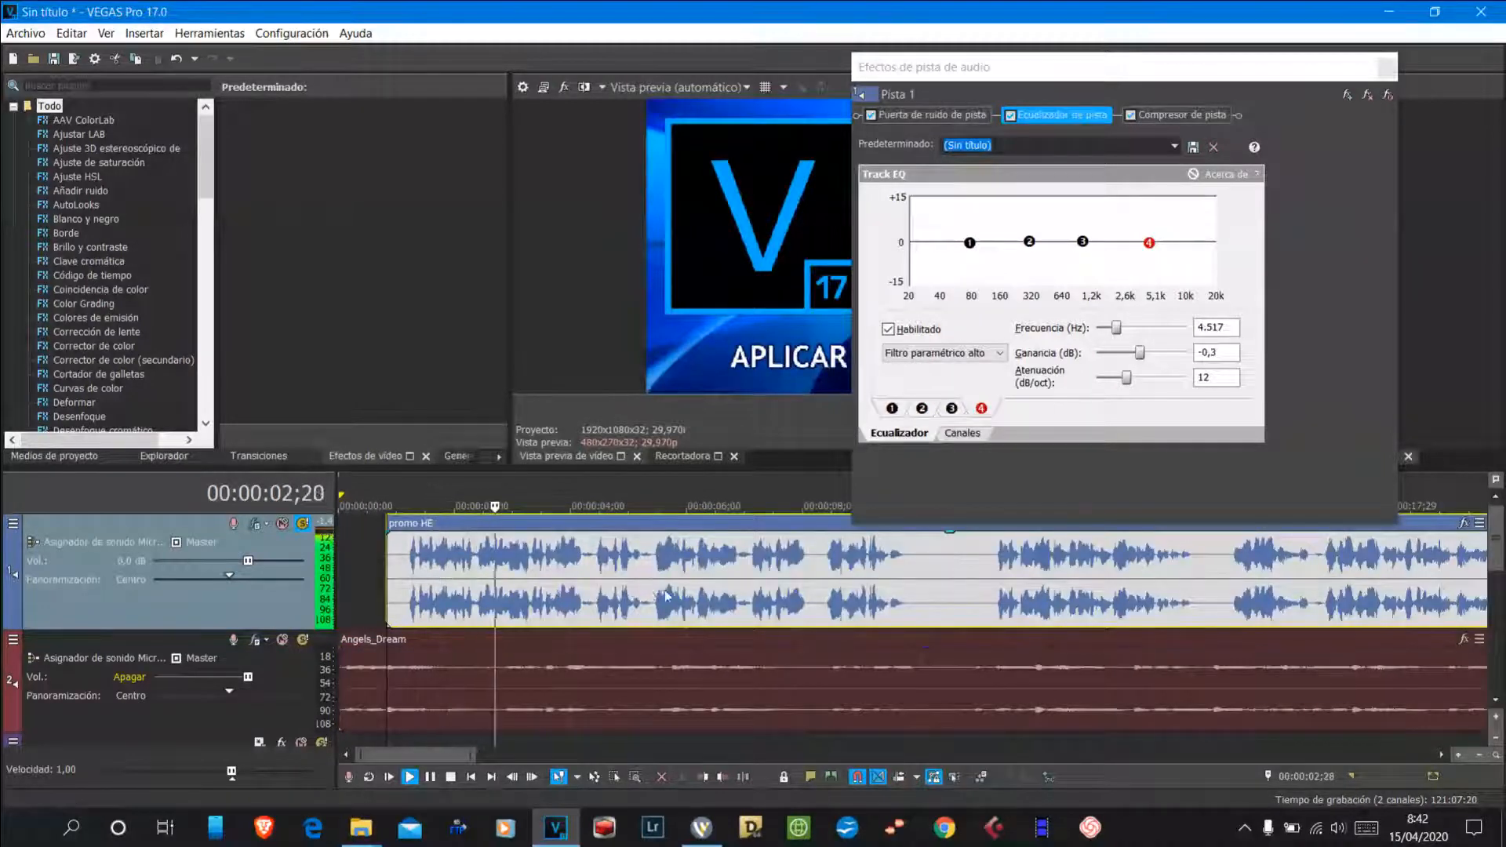
key("space")
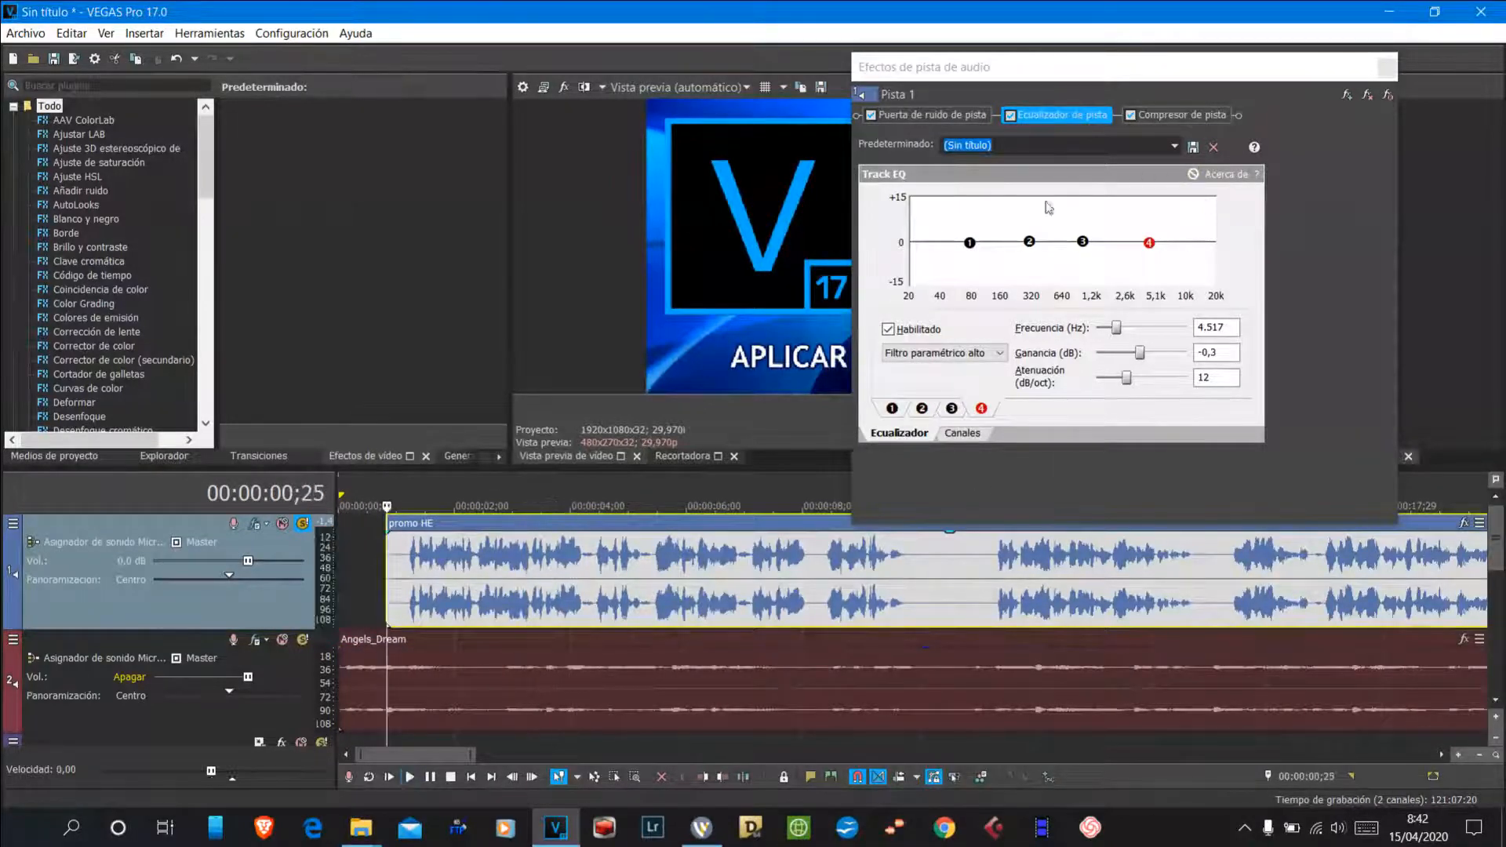
Cut the low frequencies with equalizer band 1 at 162 Hz and -Inf. gain, and play the voice to check it.
left_click(970, 244)
left_click_drag(971, 249, 1006, 316)
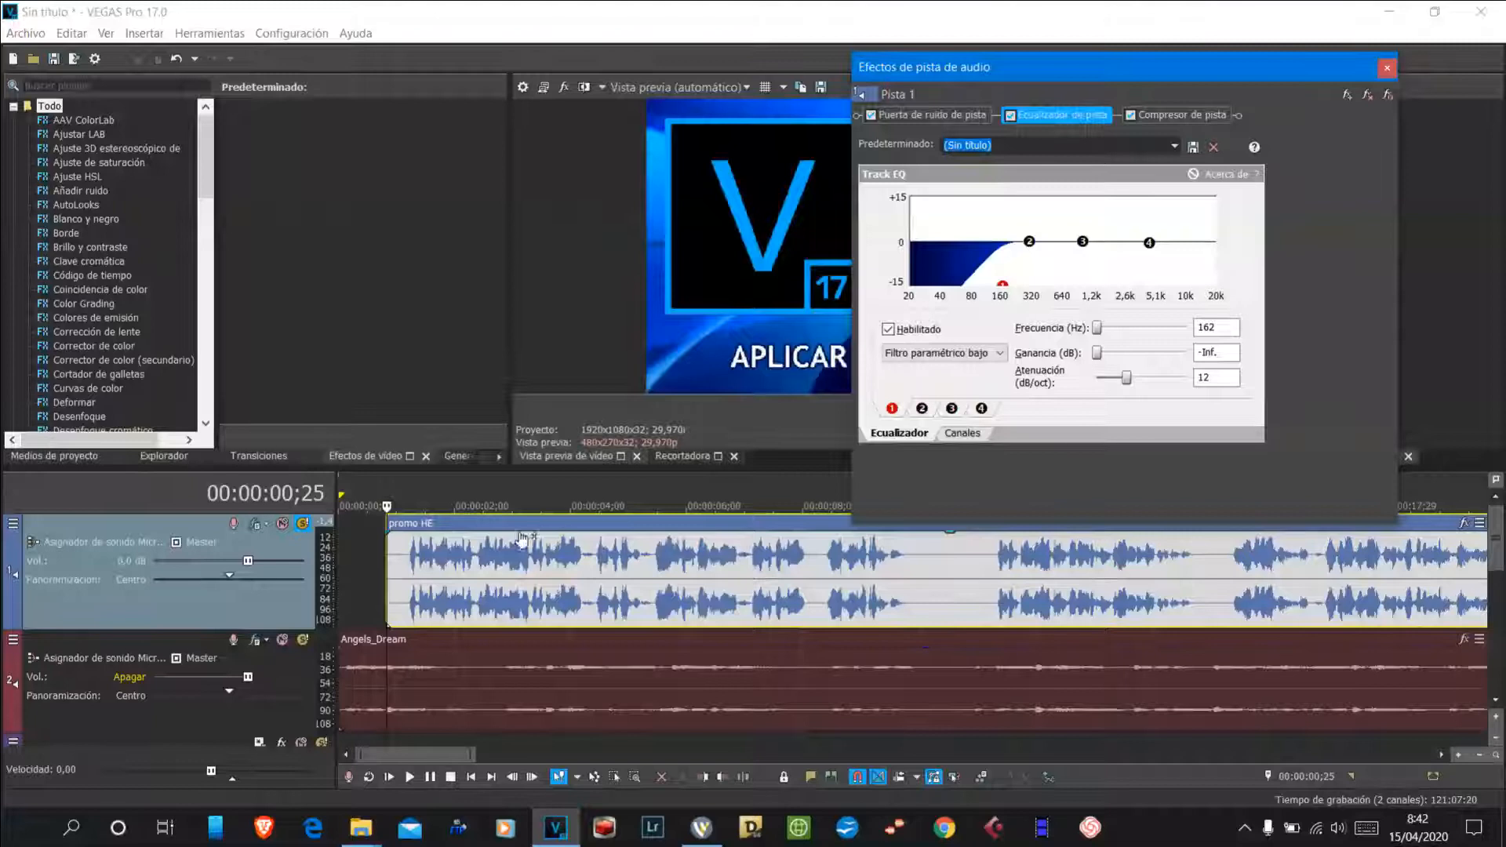
left_click(384, 583)
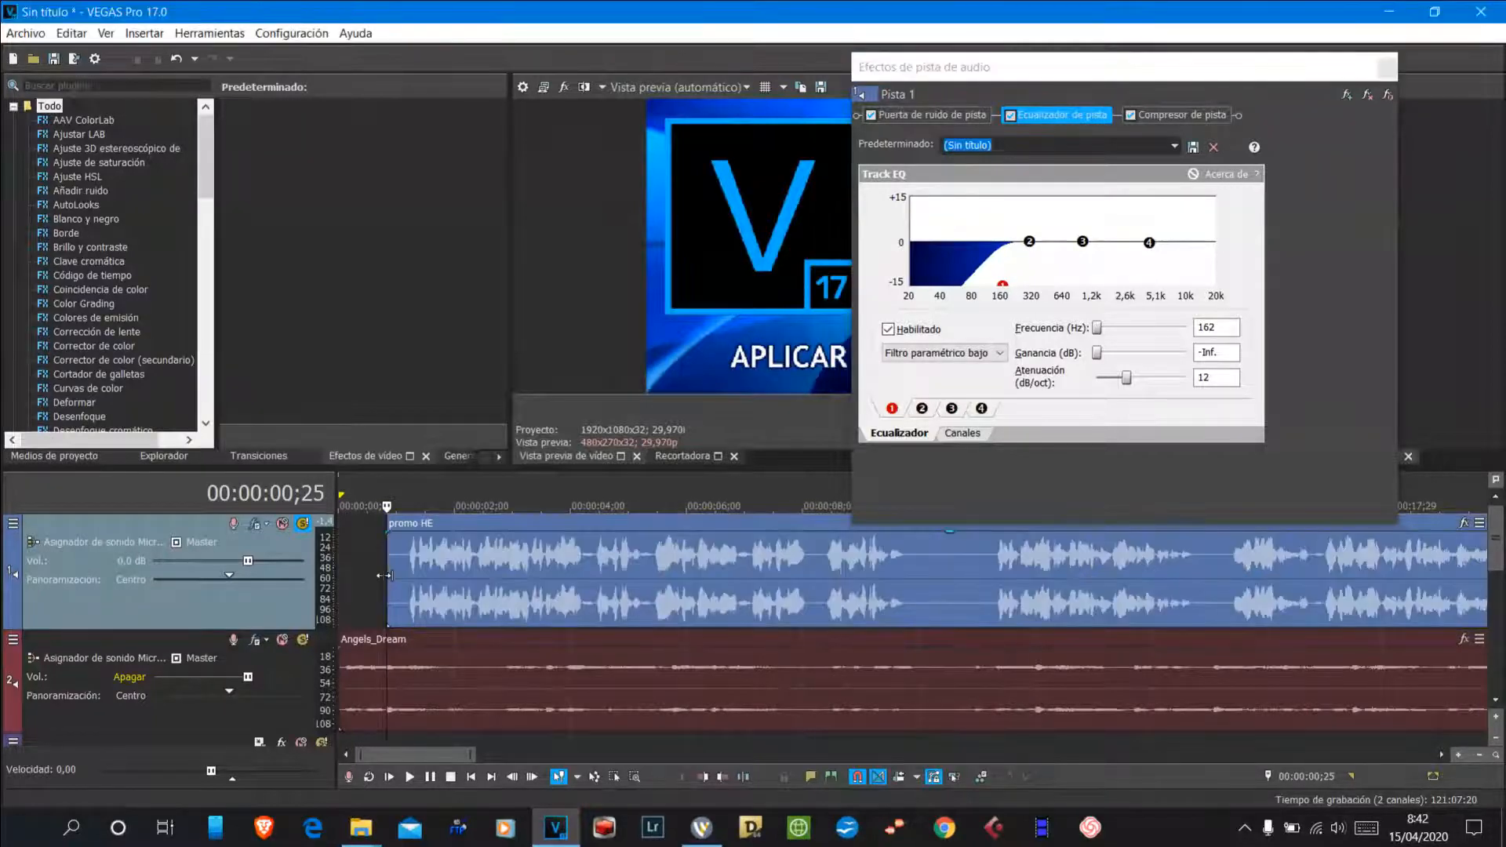
key("space")
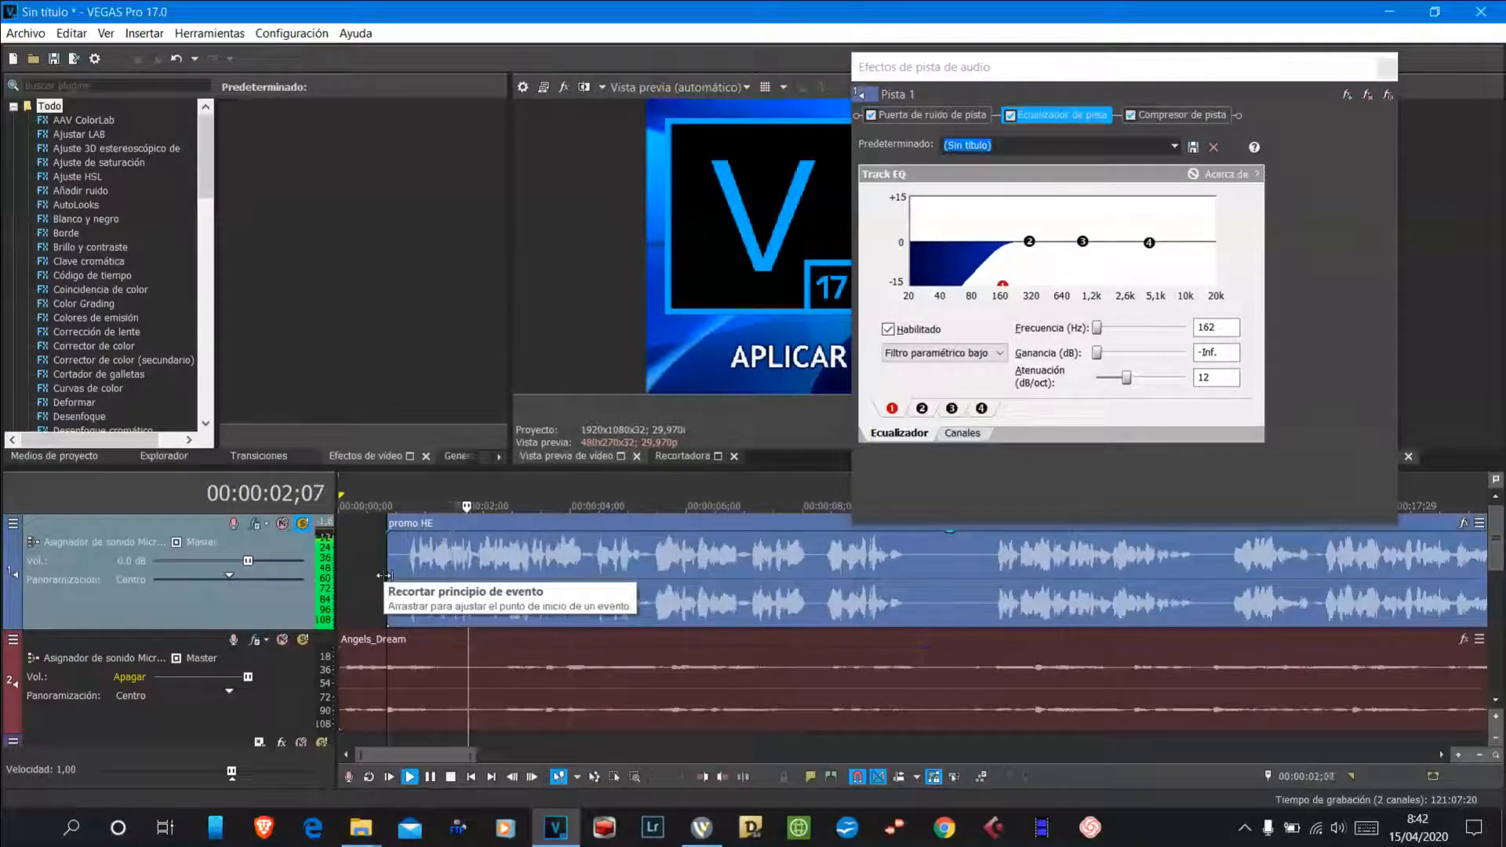
key("space")
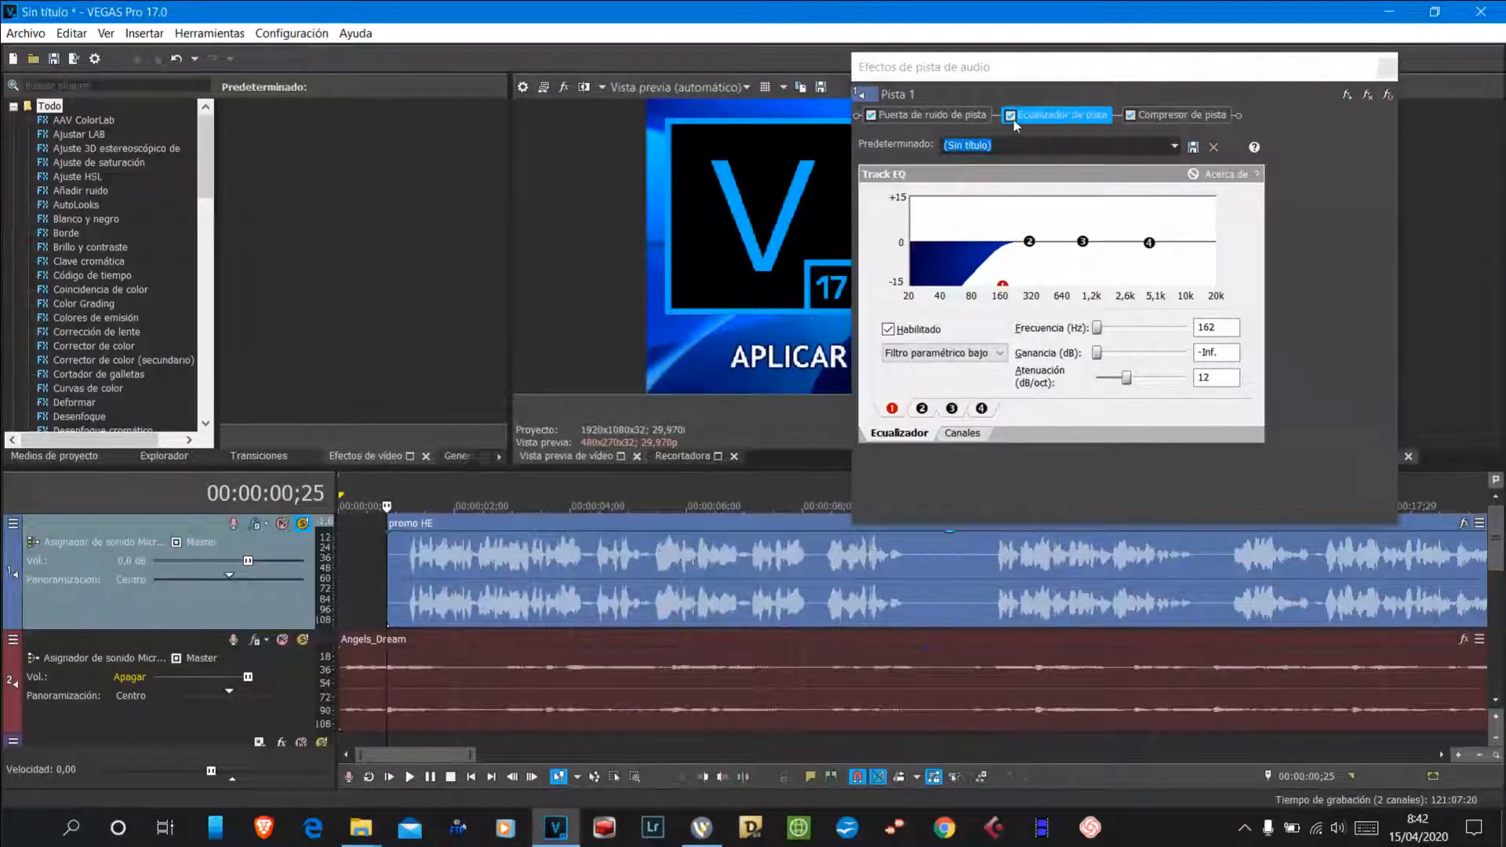
Play the voice again from the clip's start while toggling the track equalizer to compare the sound.
left_click(390, 584)
key("space")
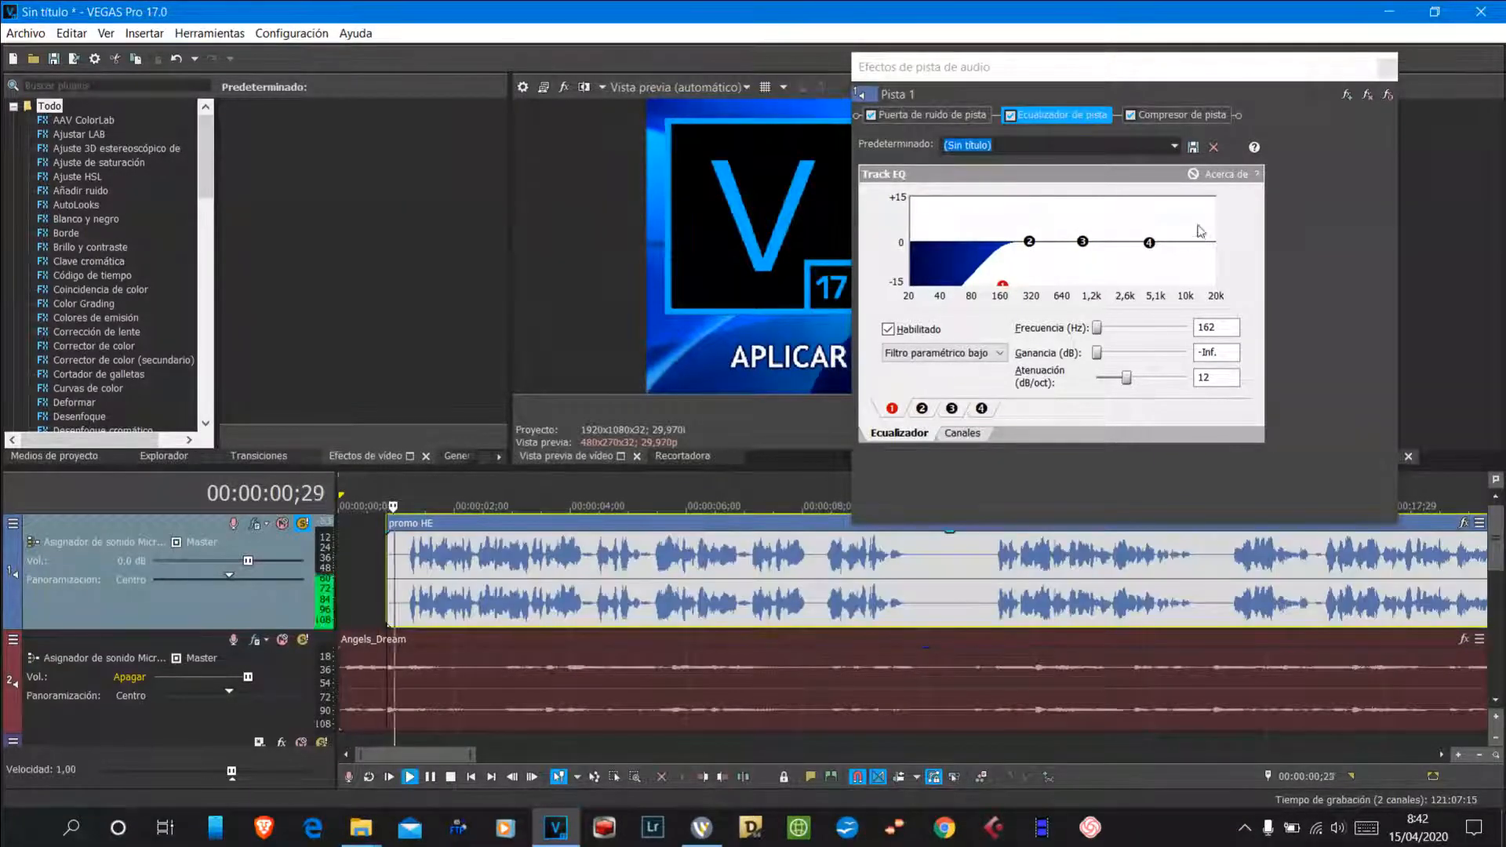
left_click(1011, 116)
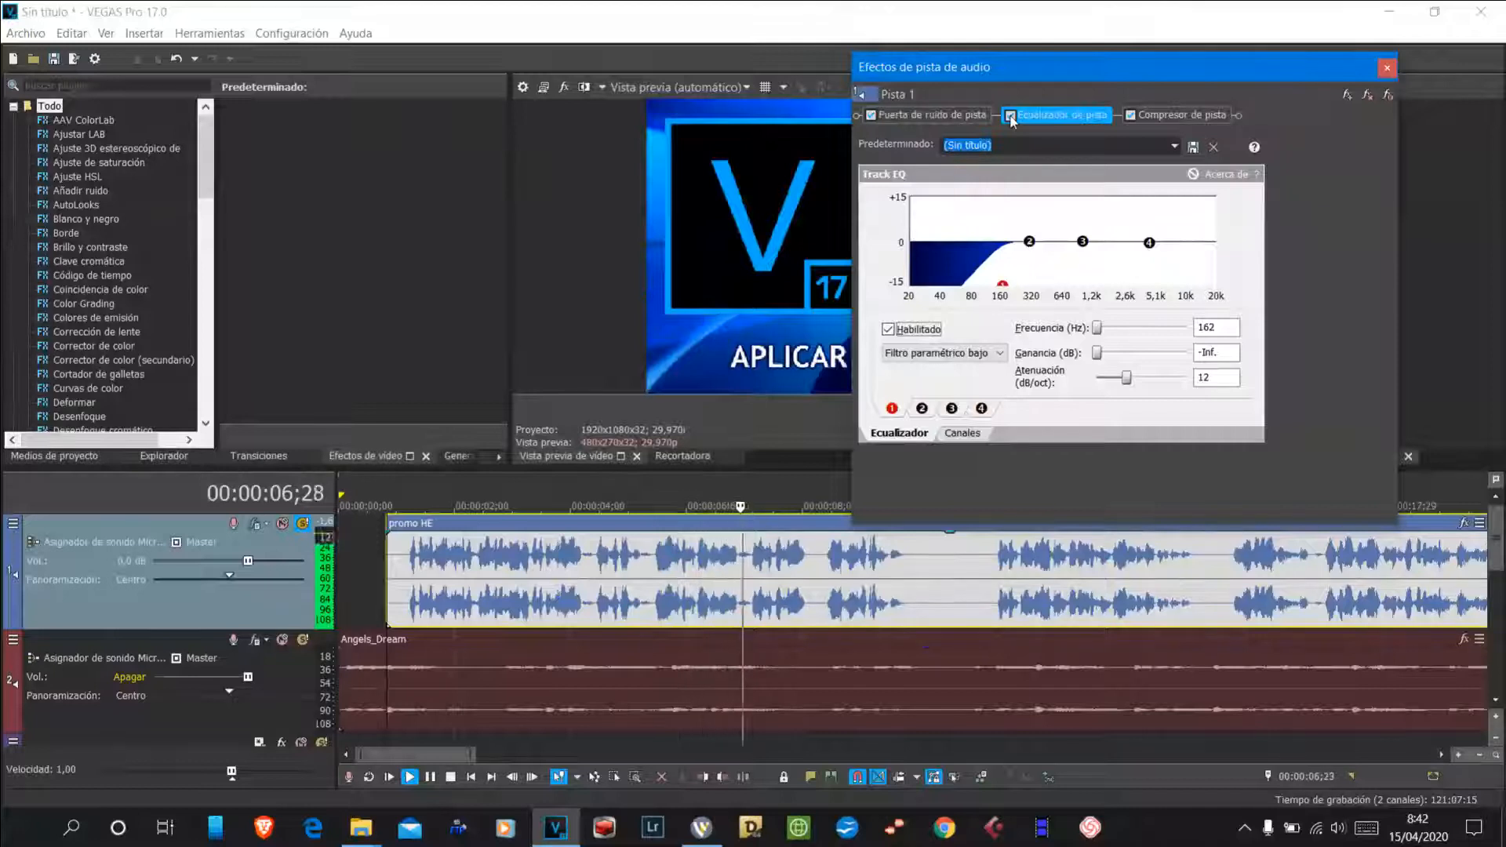
left_click(922, 587)
key("space")
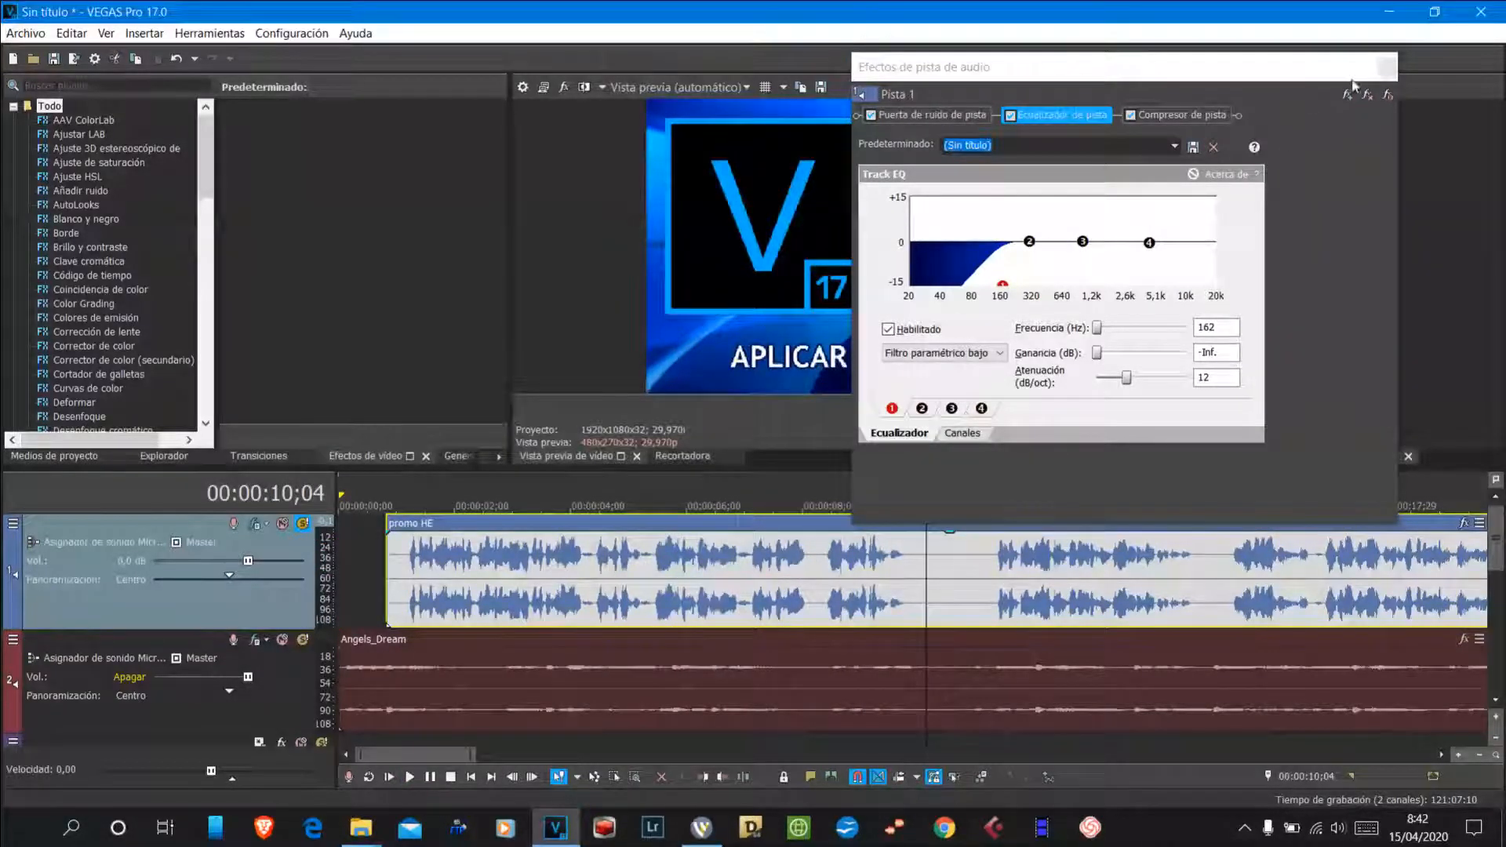
Close the track effects window and play the equalized voice together with the music from the project start.
left_click(1385, 70)
key("Home")
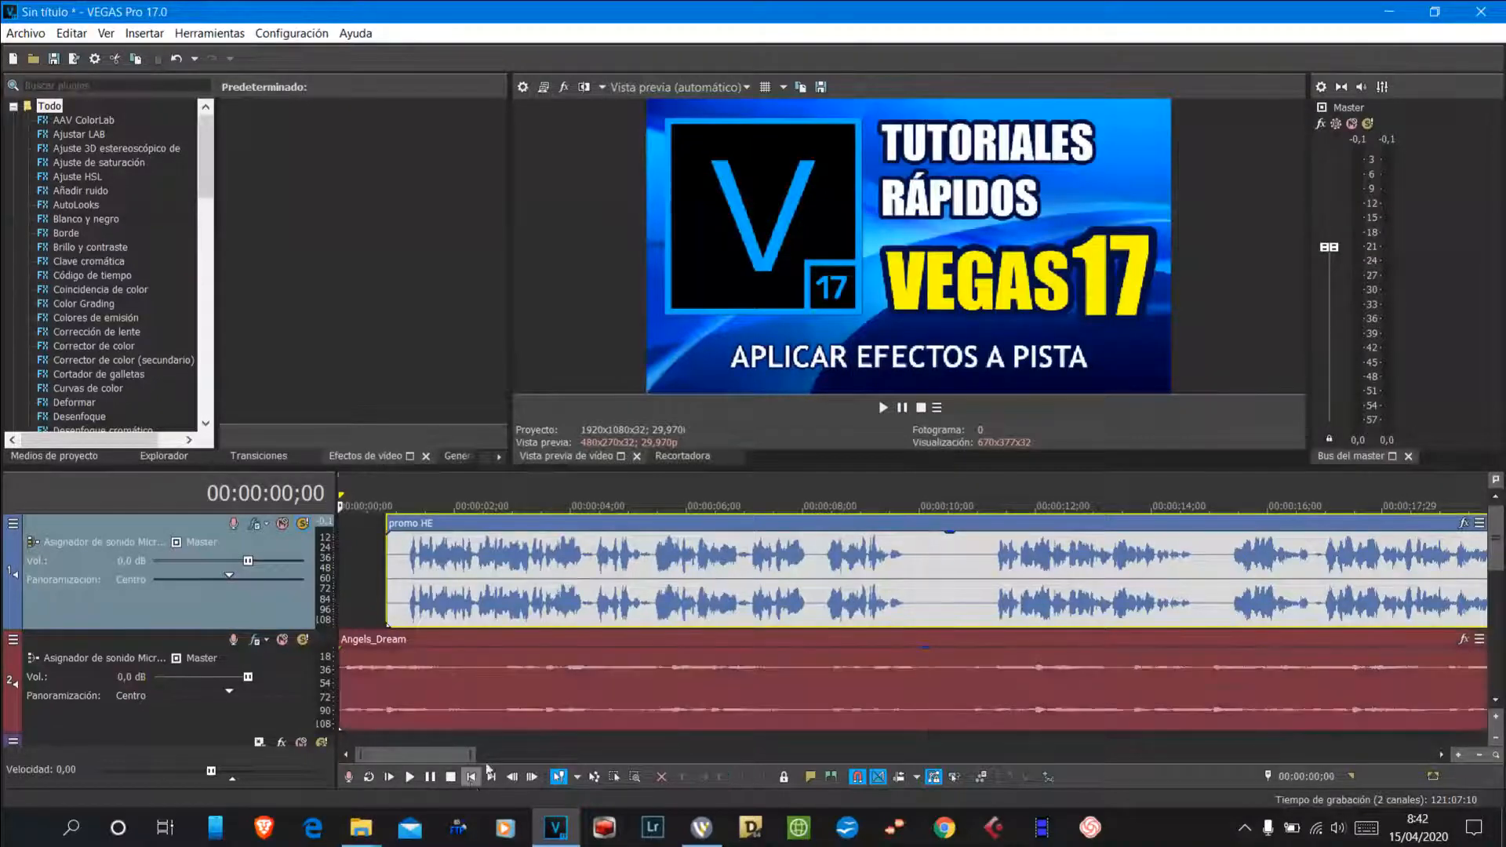
scroll(632, 659, "down", 2)
scroll(633, 653, "up", 2)
key("space")
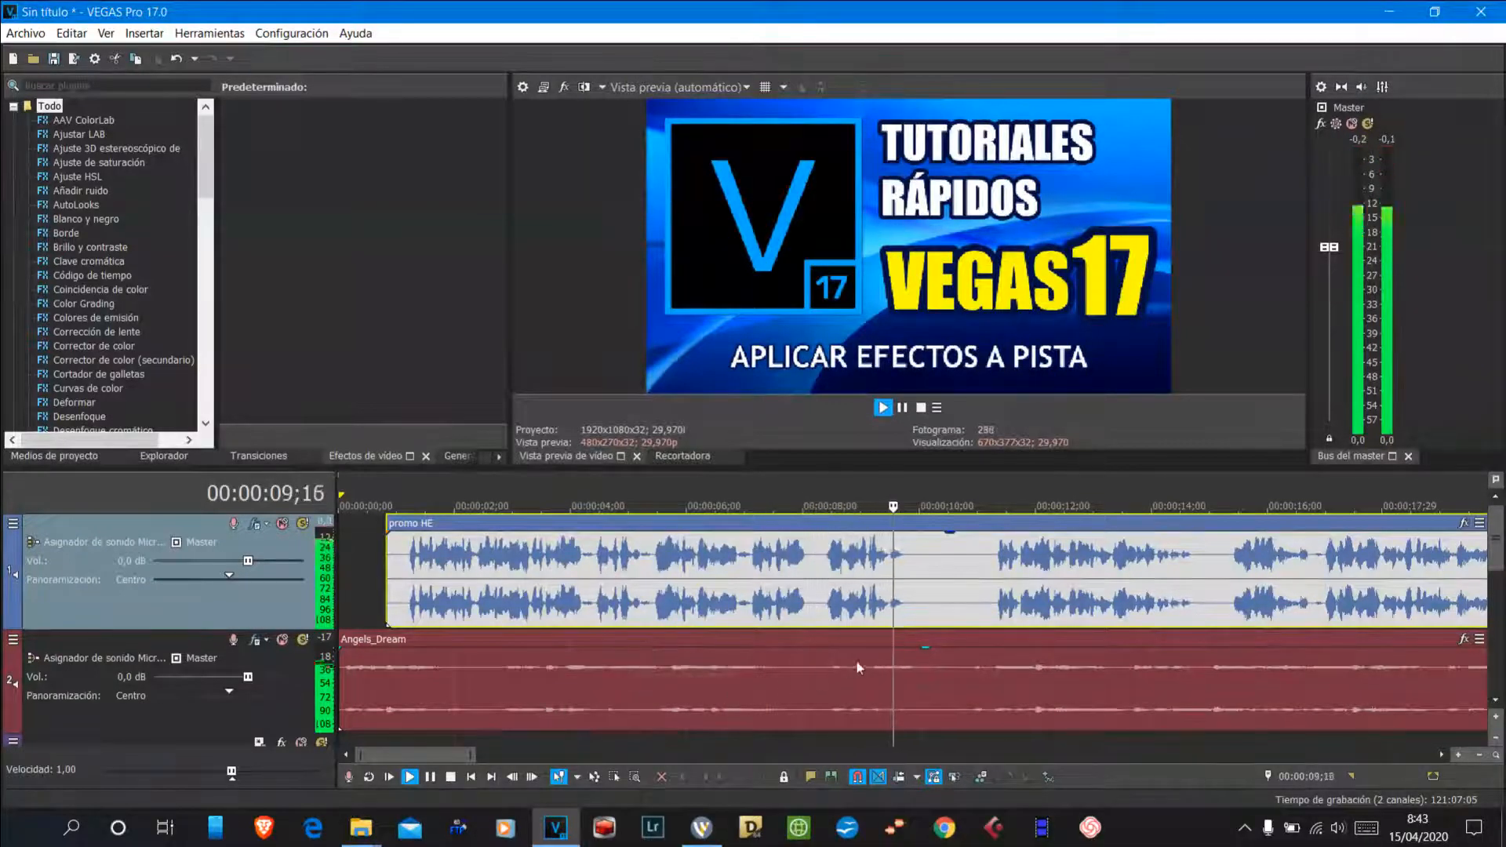
key("space")
Add the Reverb plug-in to the end of the voice track's effects chain.
scroll(878, 614, "down", 2)
left_click(489, 566)
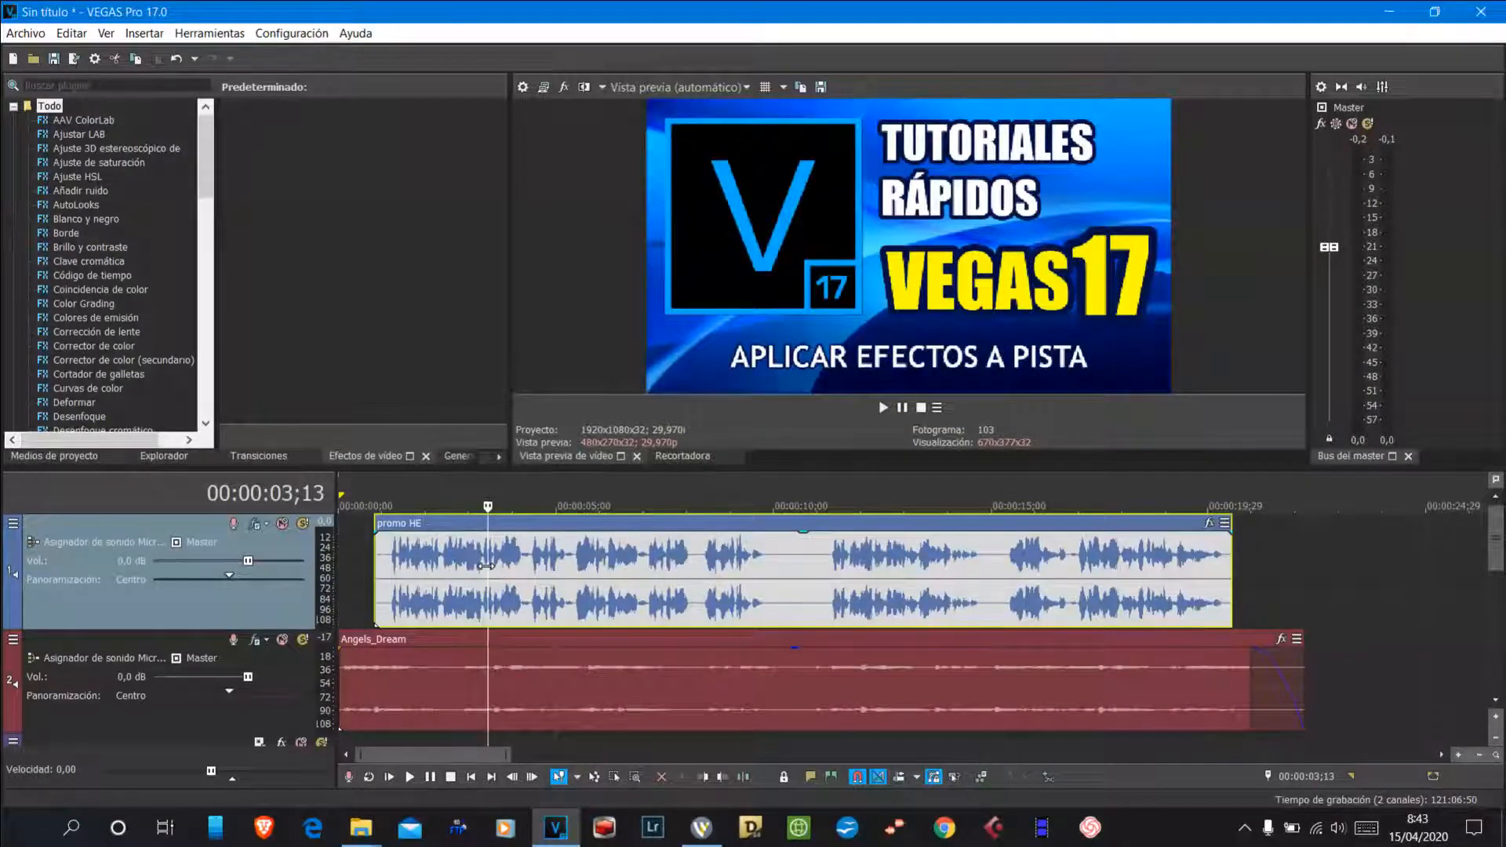
left_click(255, 526)
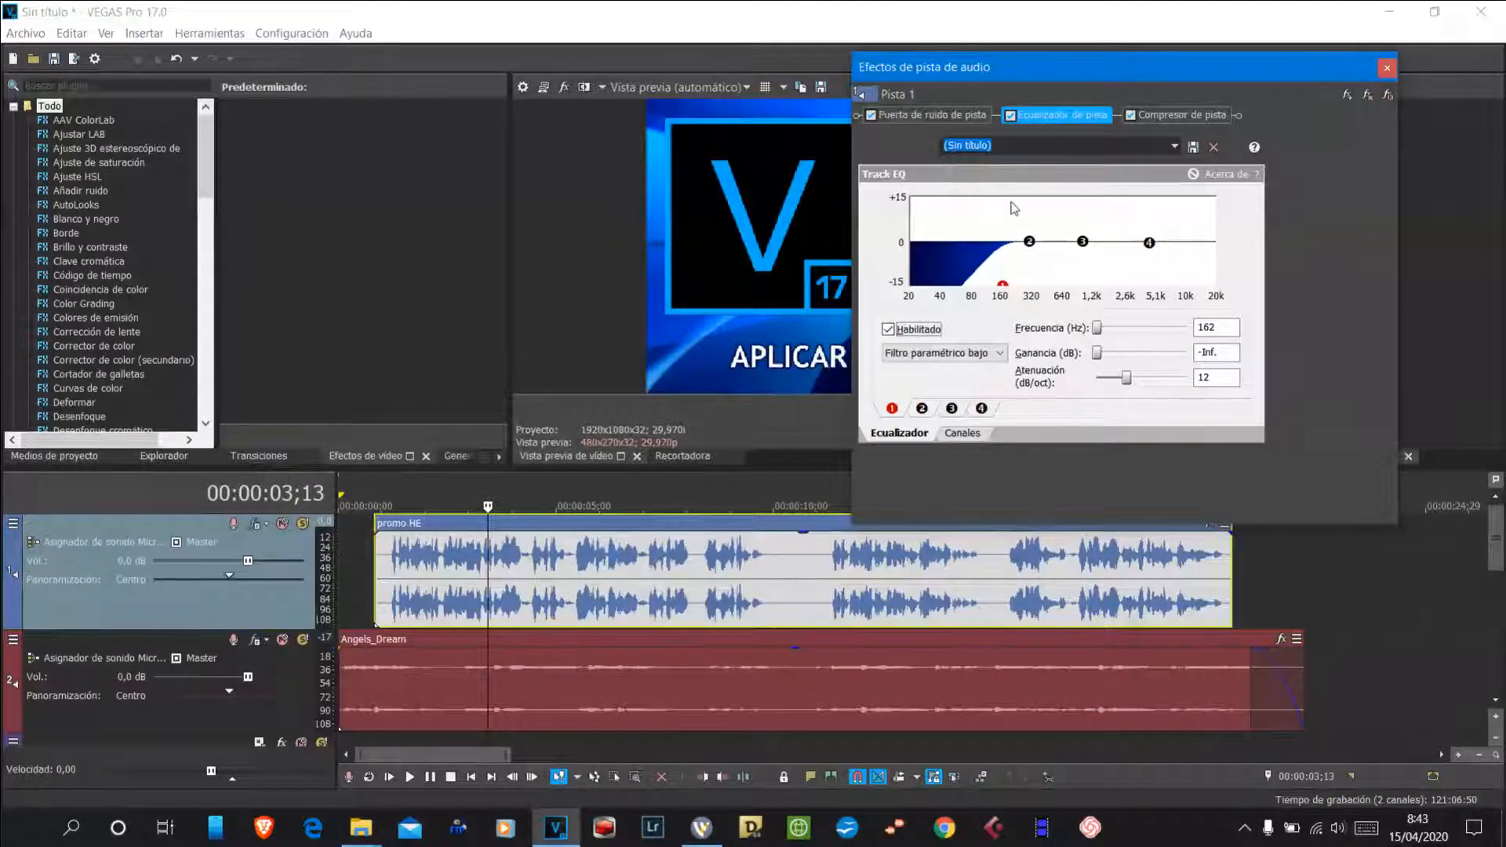
left_click(1345, 95)
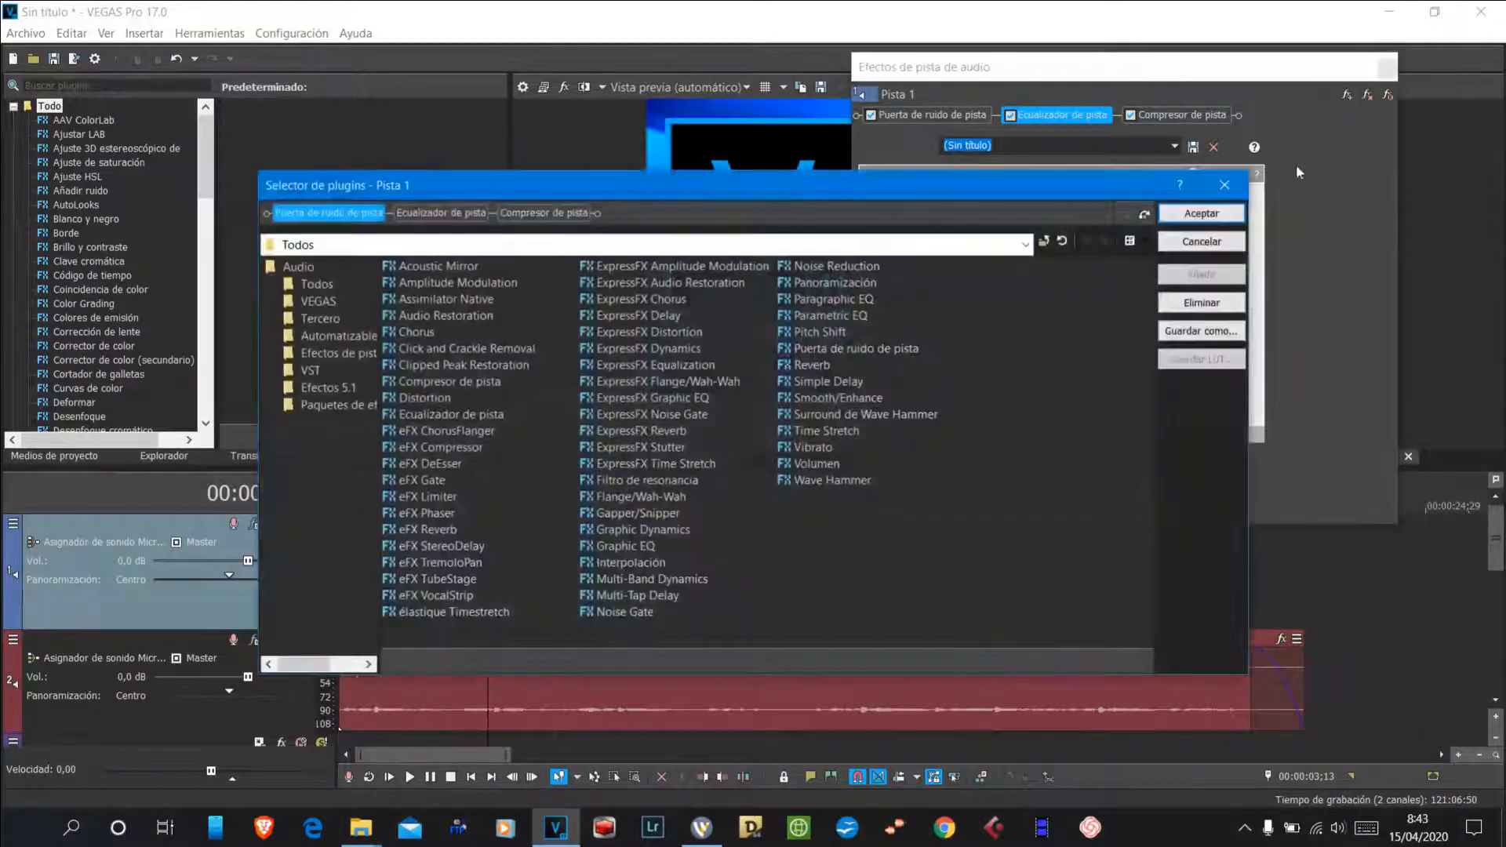
left_click(812, 364)
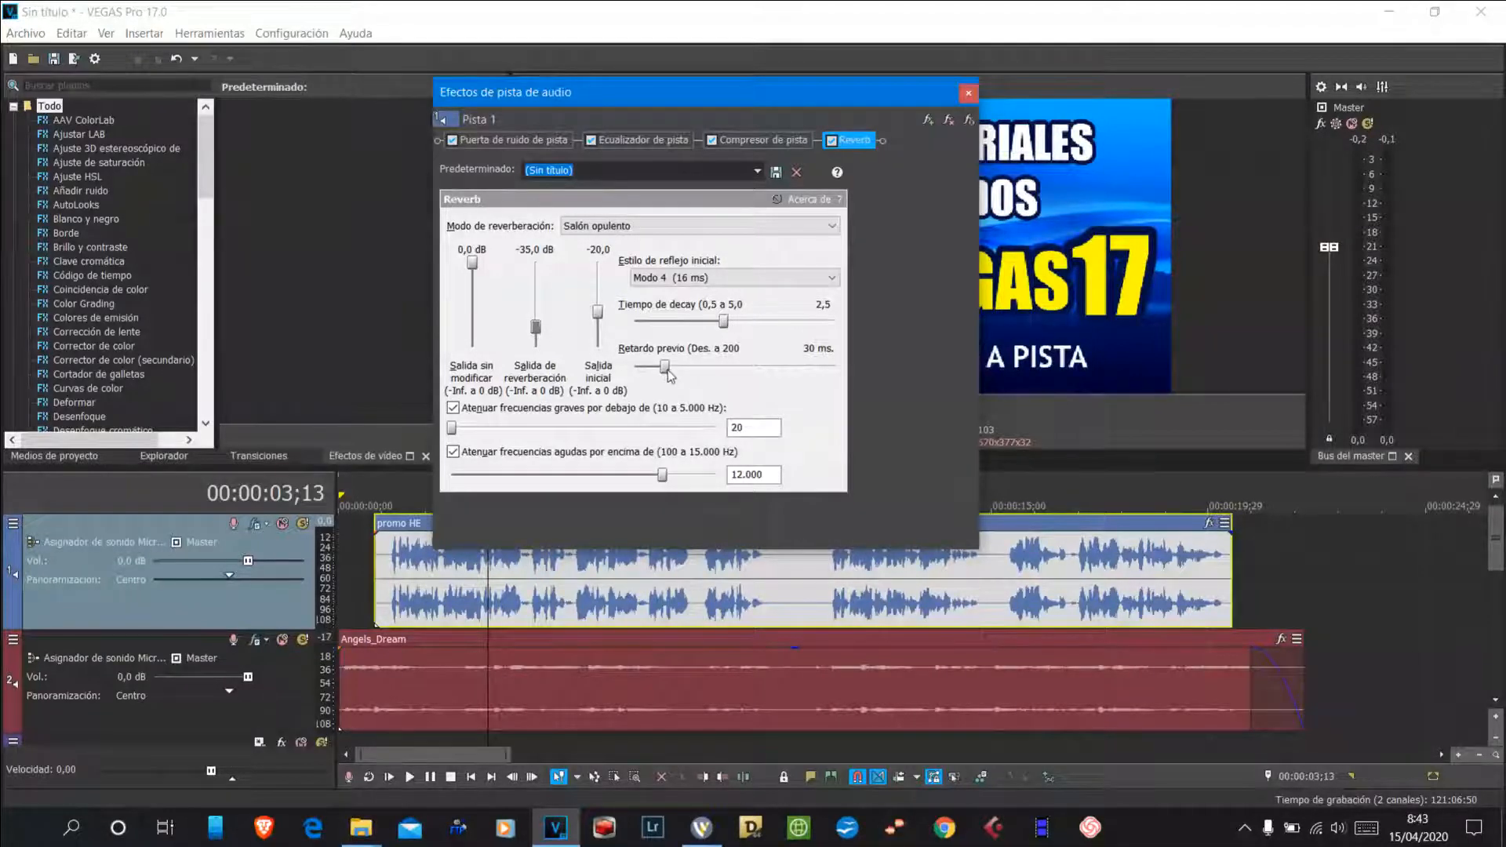
Set the reverb to -30,3 dB reverb output, -19,1 initial output, 2,8 decay and no pre-delay, attenuating below 2.327 Hz and above 12.178 Hz.
left_click_drag(451, 428, 564, 477)
left_click_drag(664, 475, 665, 495)
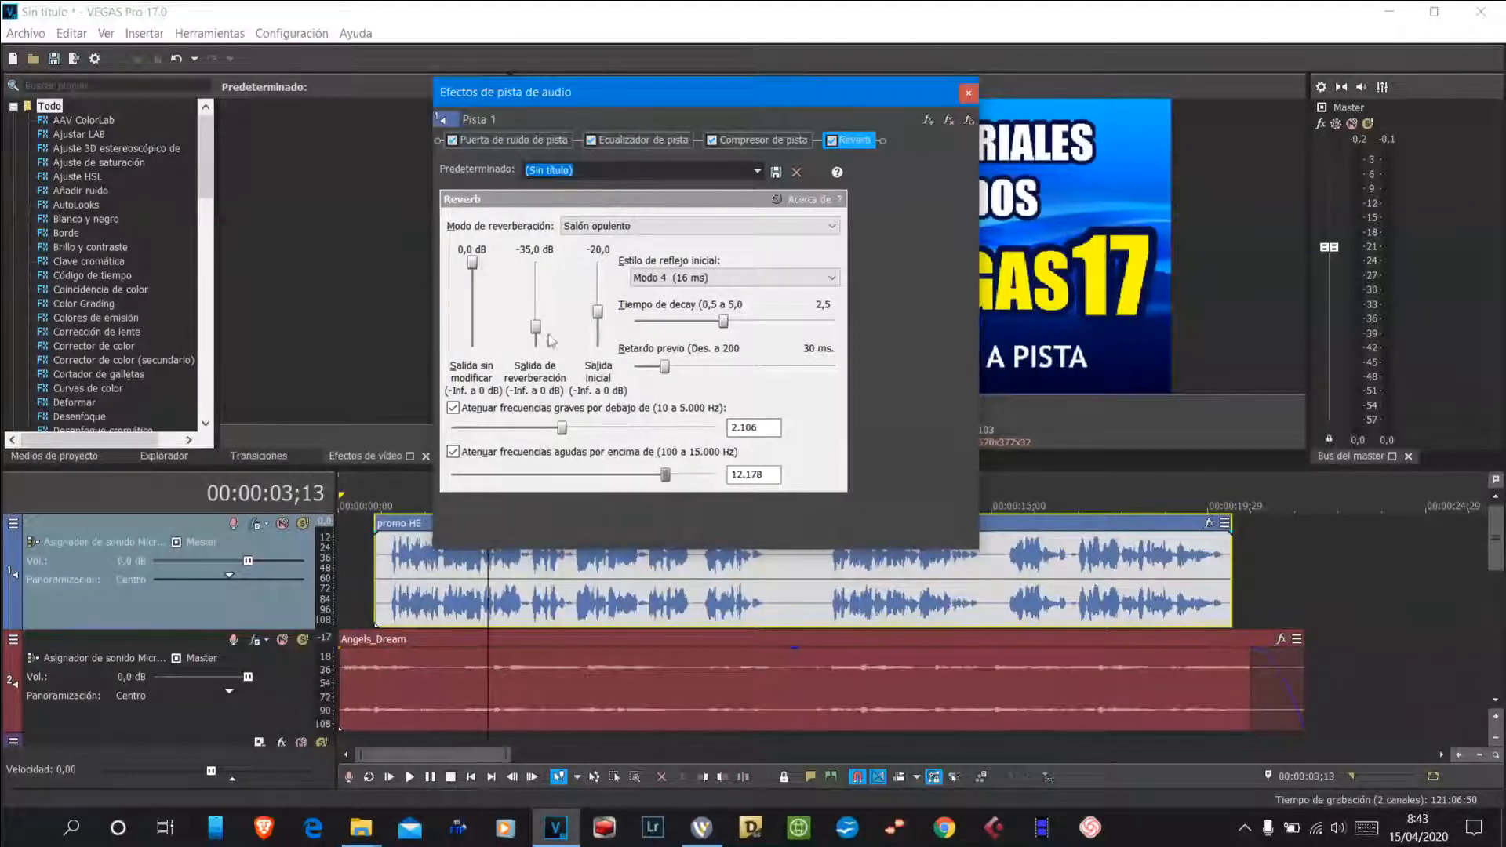
left_click_drag(536, 328, 540, 328)
left_click_drag(601, 314, 602, 314)
left_click_drag(724, 323, 737, 323)
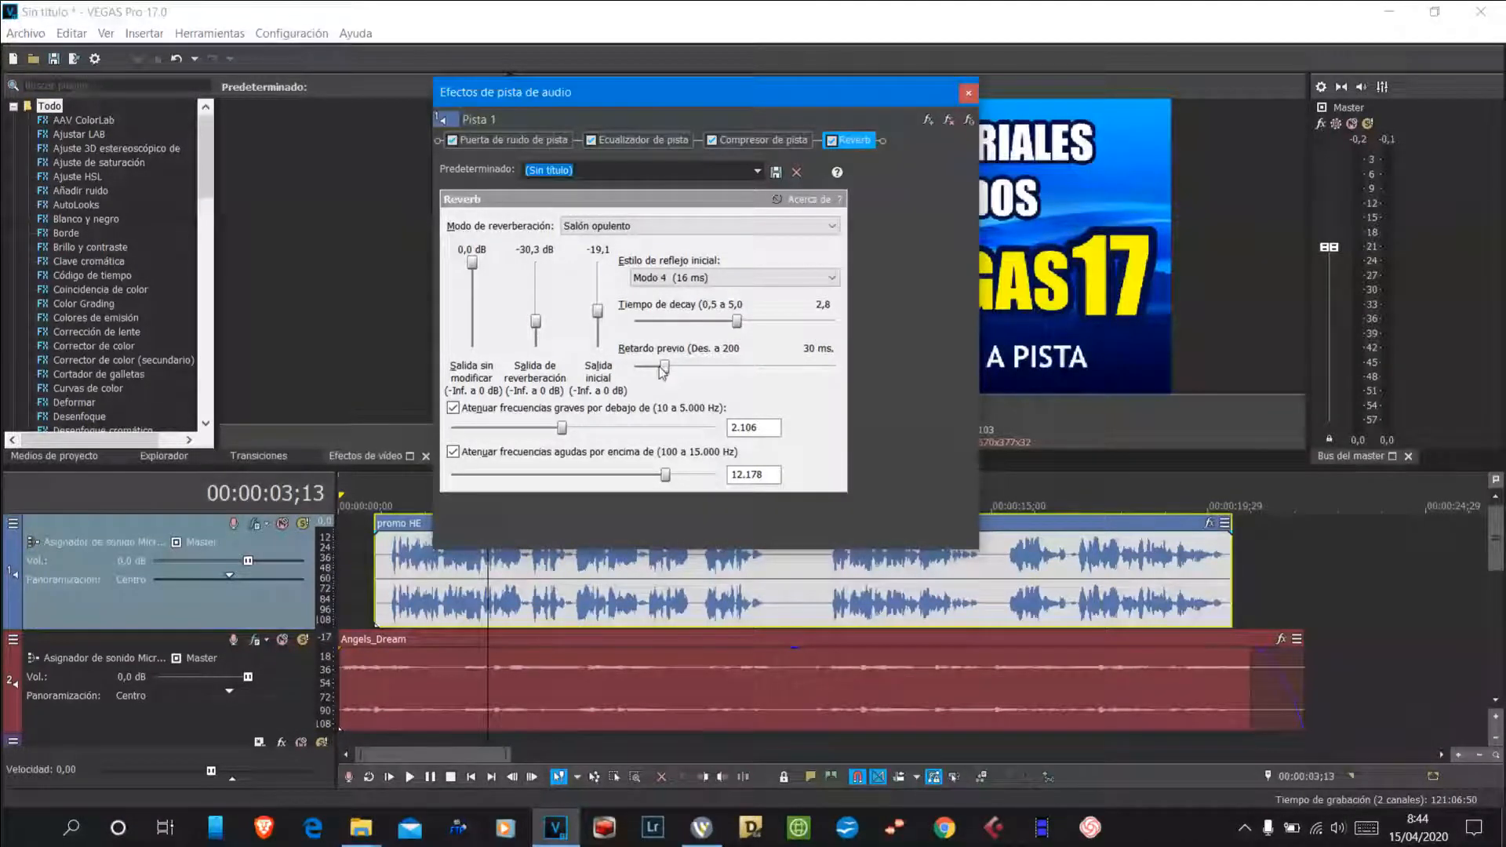
left_click_drag(663, 369, 584, 374)
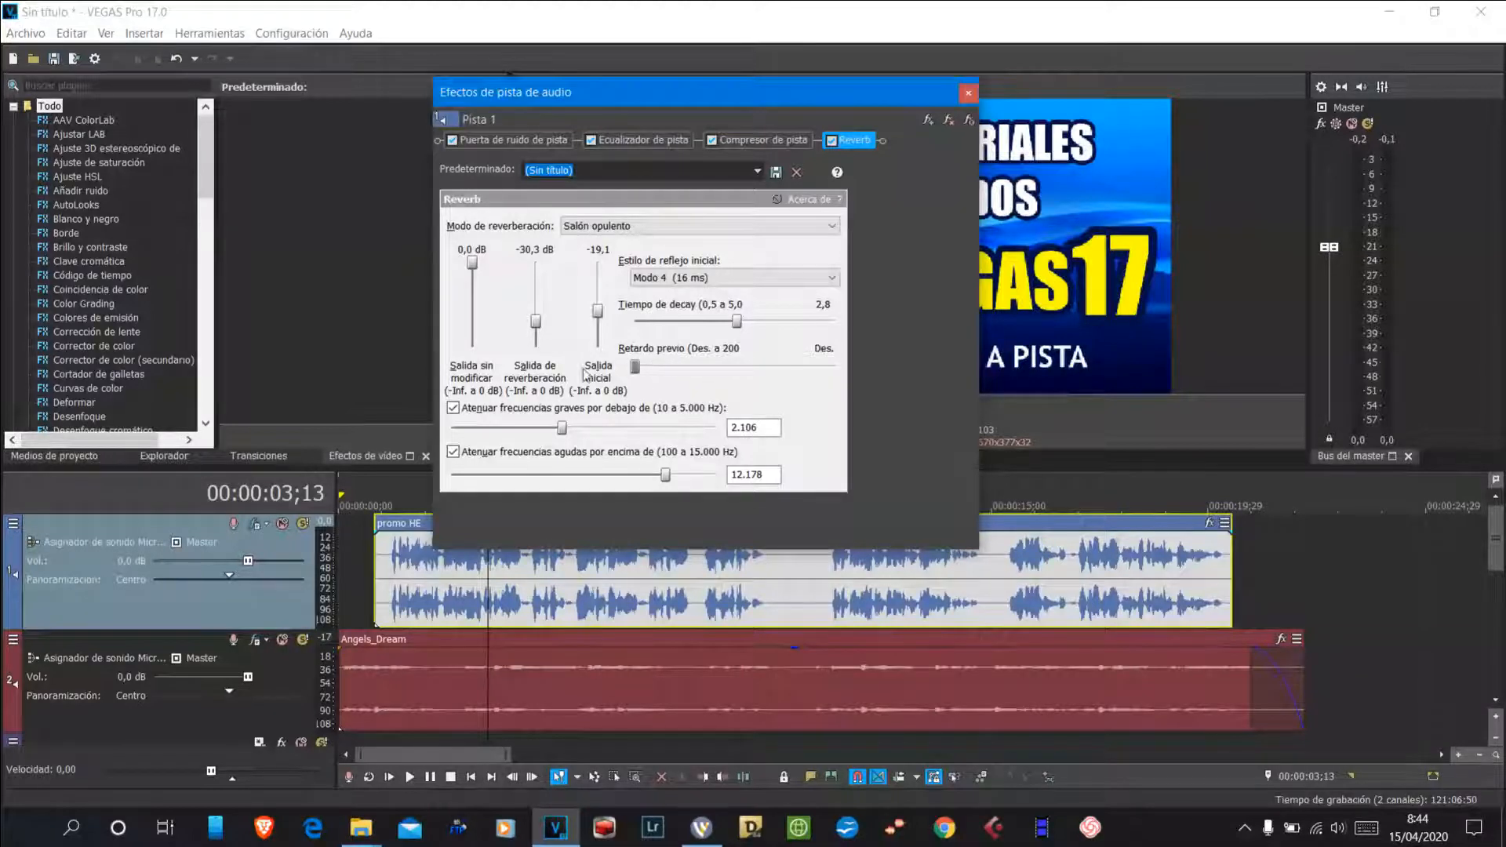
mouse_move(560, 433)
left_mouse_down()
mouse_move(496, 430)
mouse_move(567, 430)
left_mouse_up()
left_click_drag(567, 433, 575, 436)
Move the effects window clear of the voice clip's start and play from there to hear the reverb.
left_click_drag(706, 91, 994, 81)
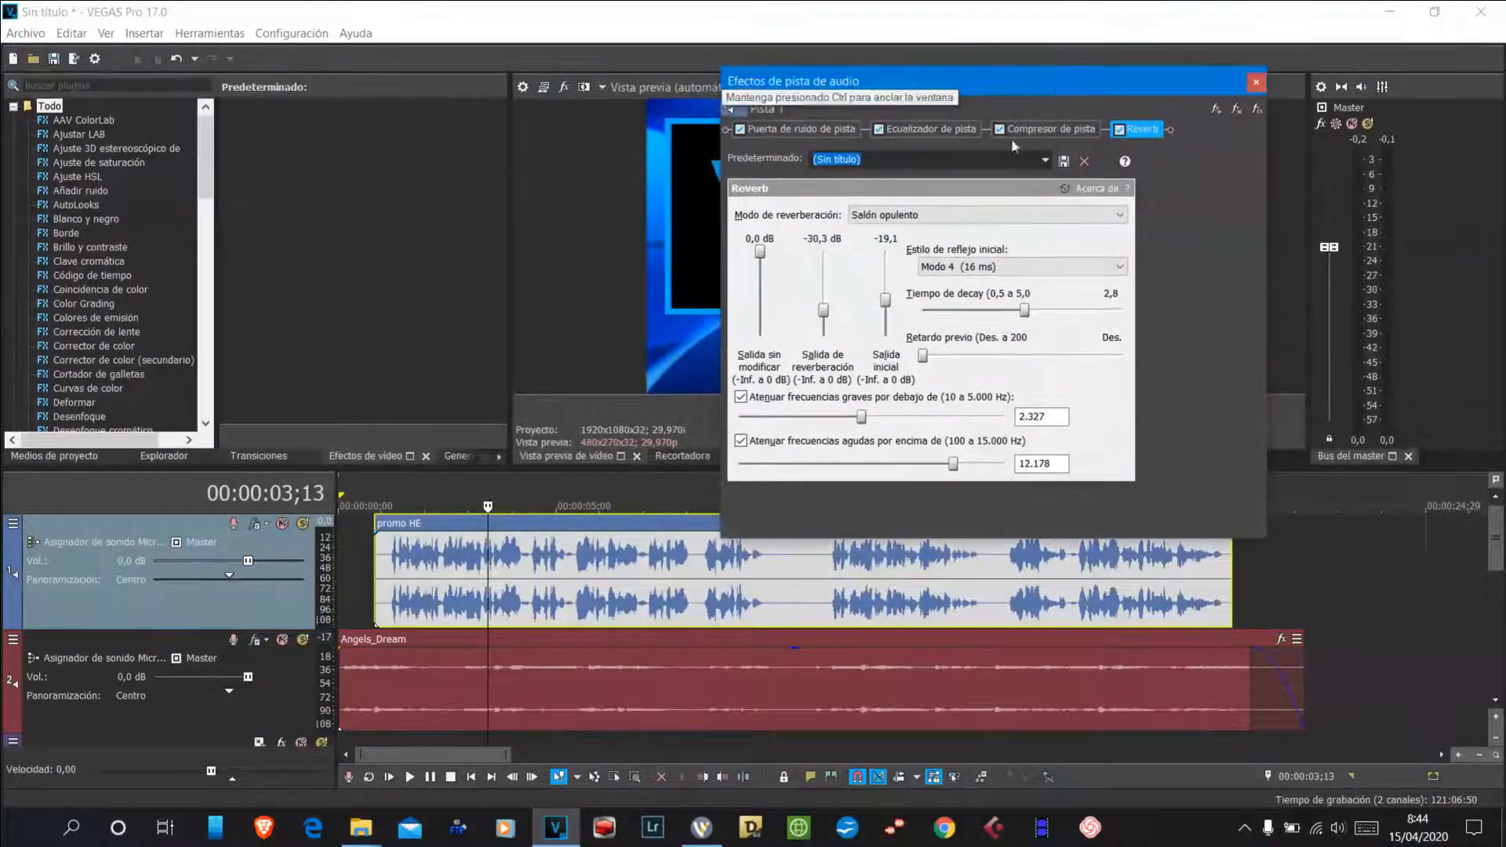
left_click(380, 590)
key("space")
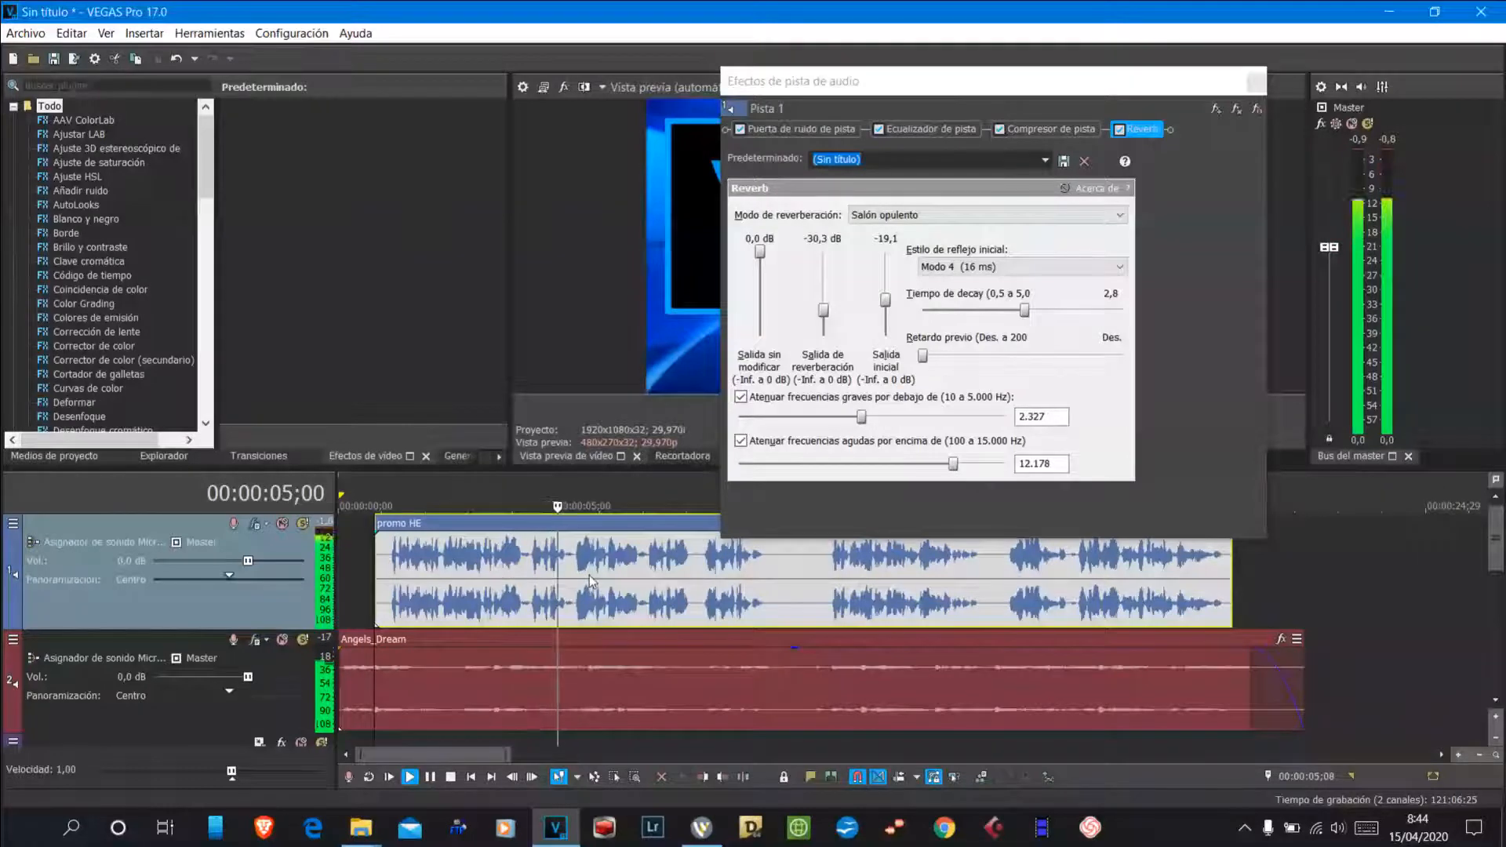
key("space")
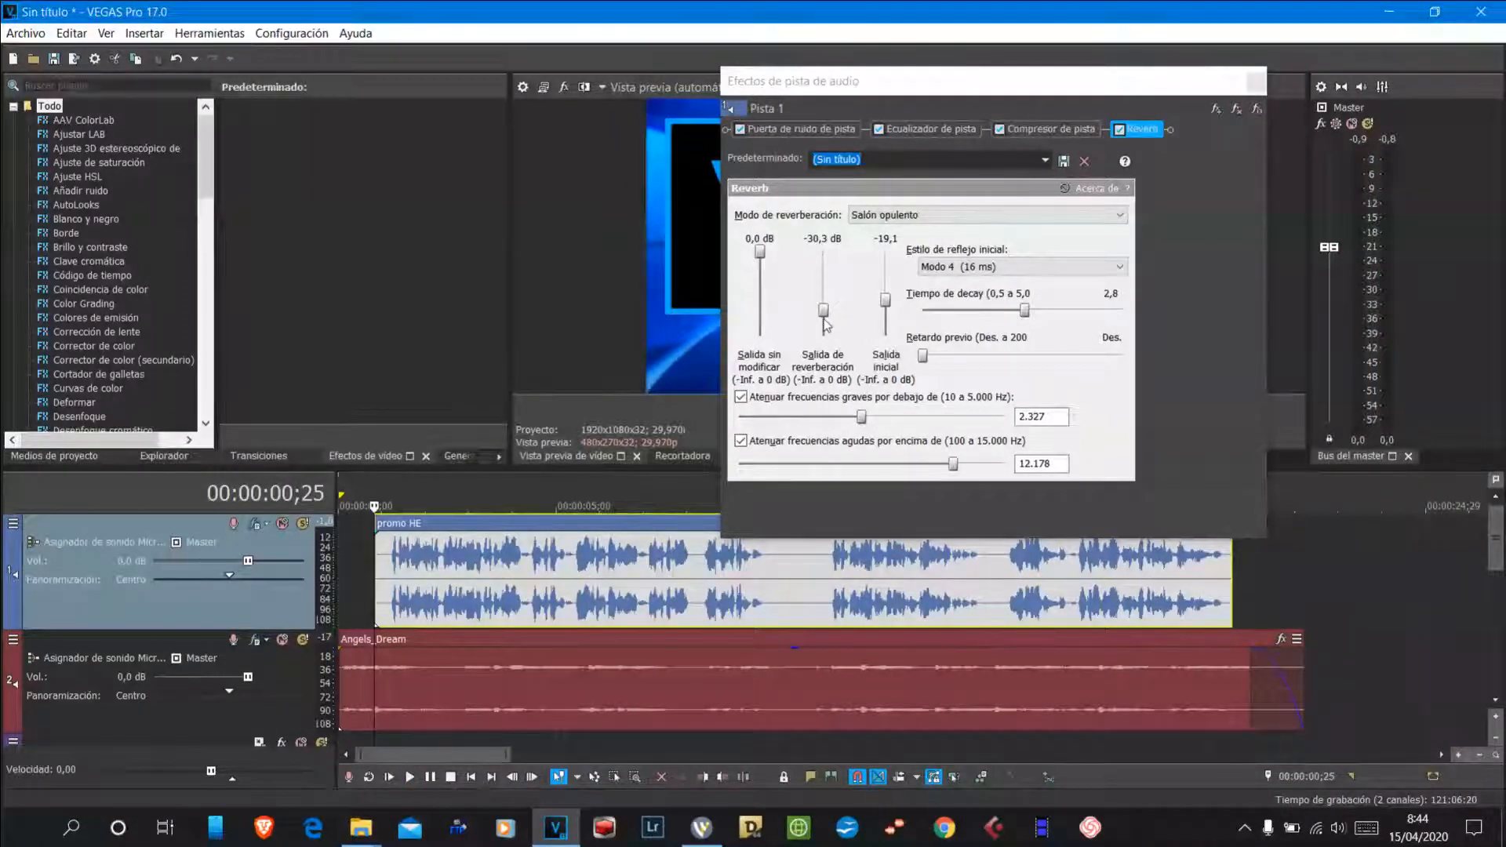
Raise the reverb output to -25,0 dB and play the voice from the clip's start again.
left_click_drag(825, 316, 824, 308)
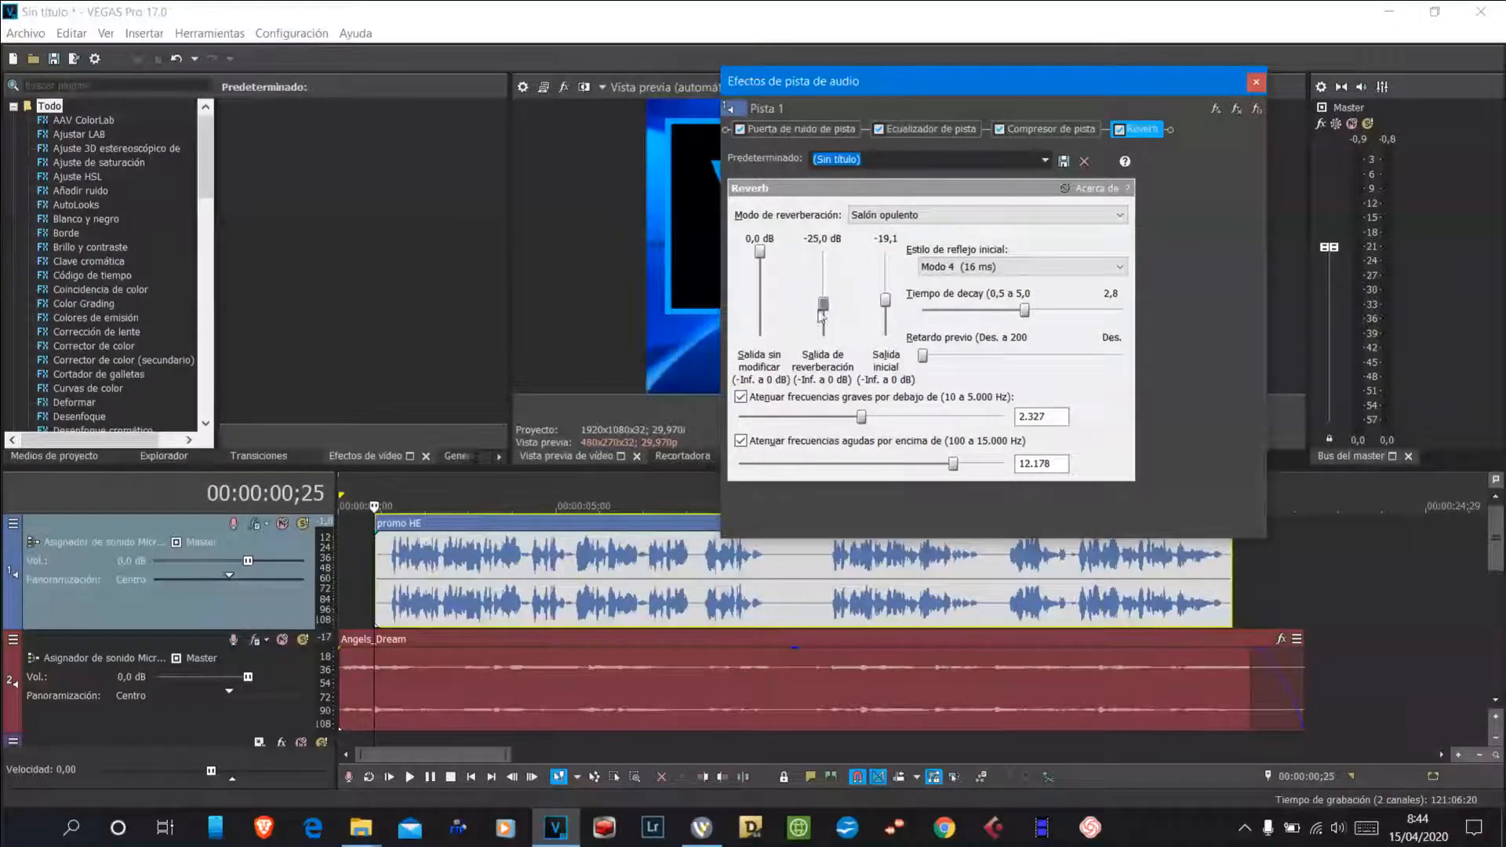
left_click(373, 568)
key("space")
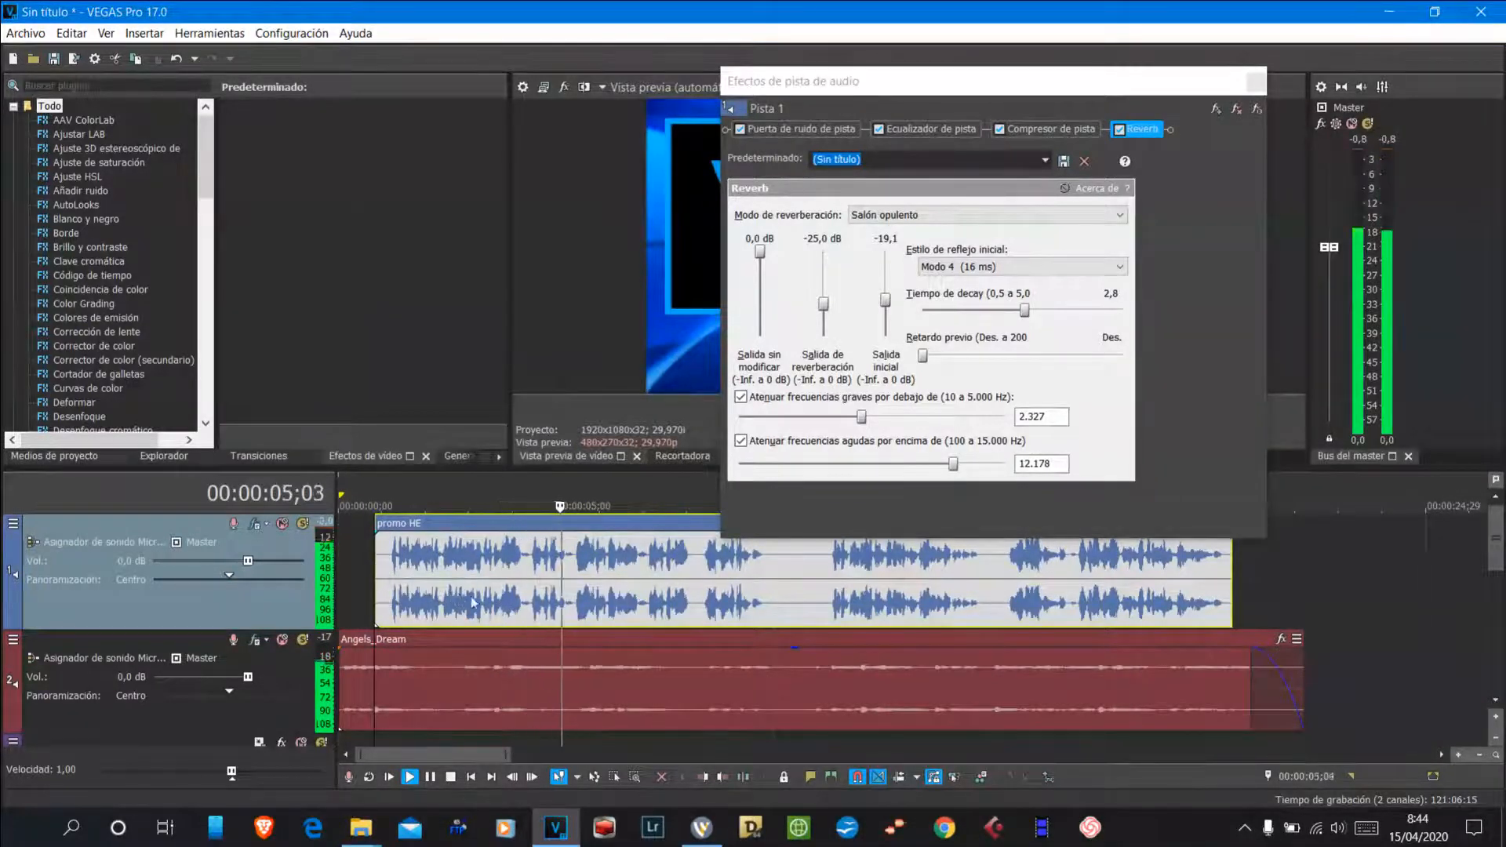
Stop playback and remove the Reverb plug-in from the voice track's effects chain, closing the track effects window.
key("space")
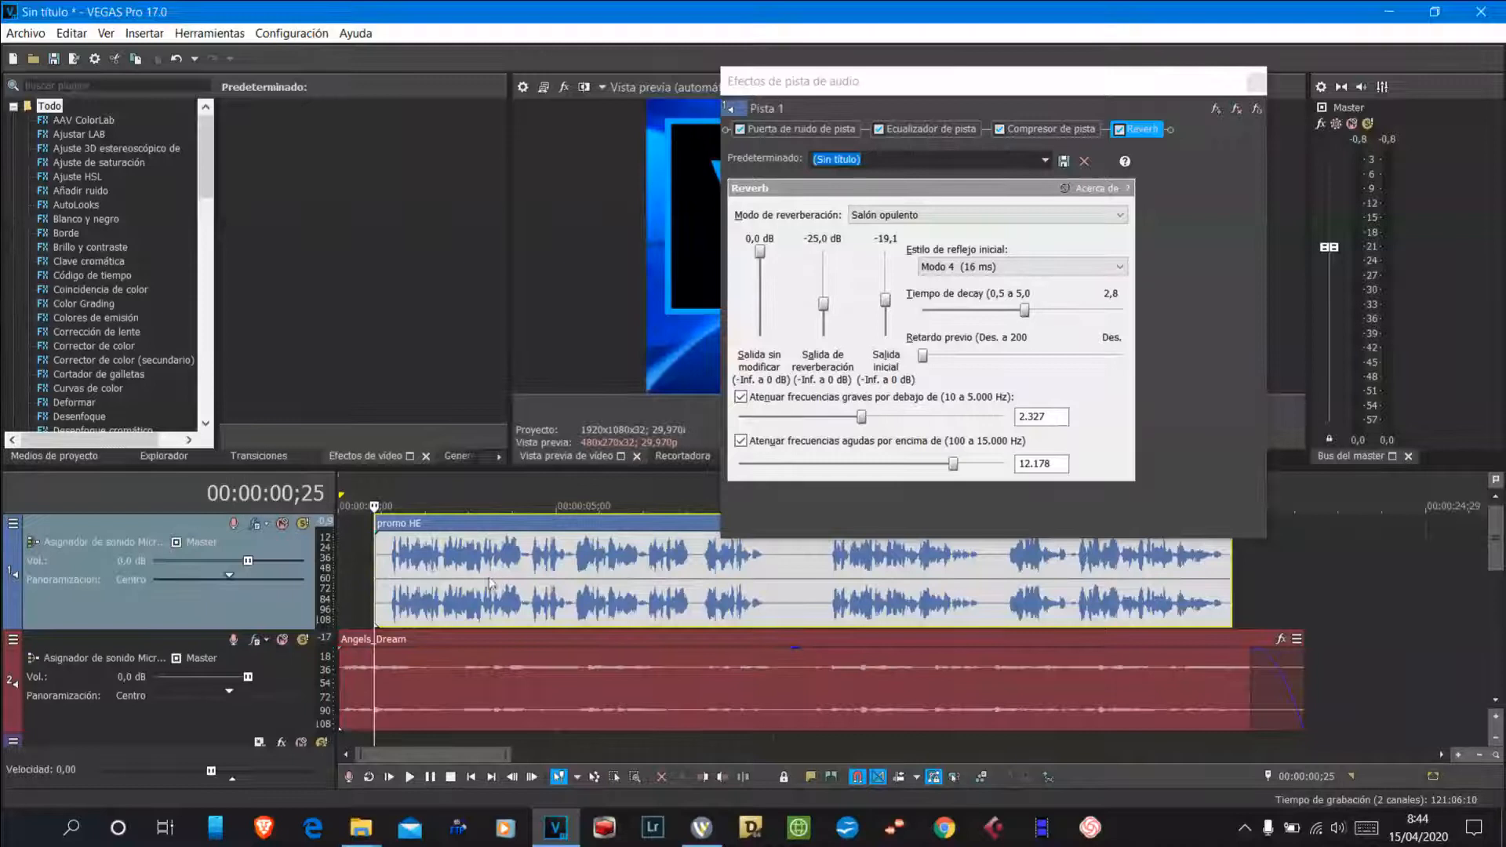
left_click(1238, 115)
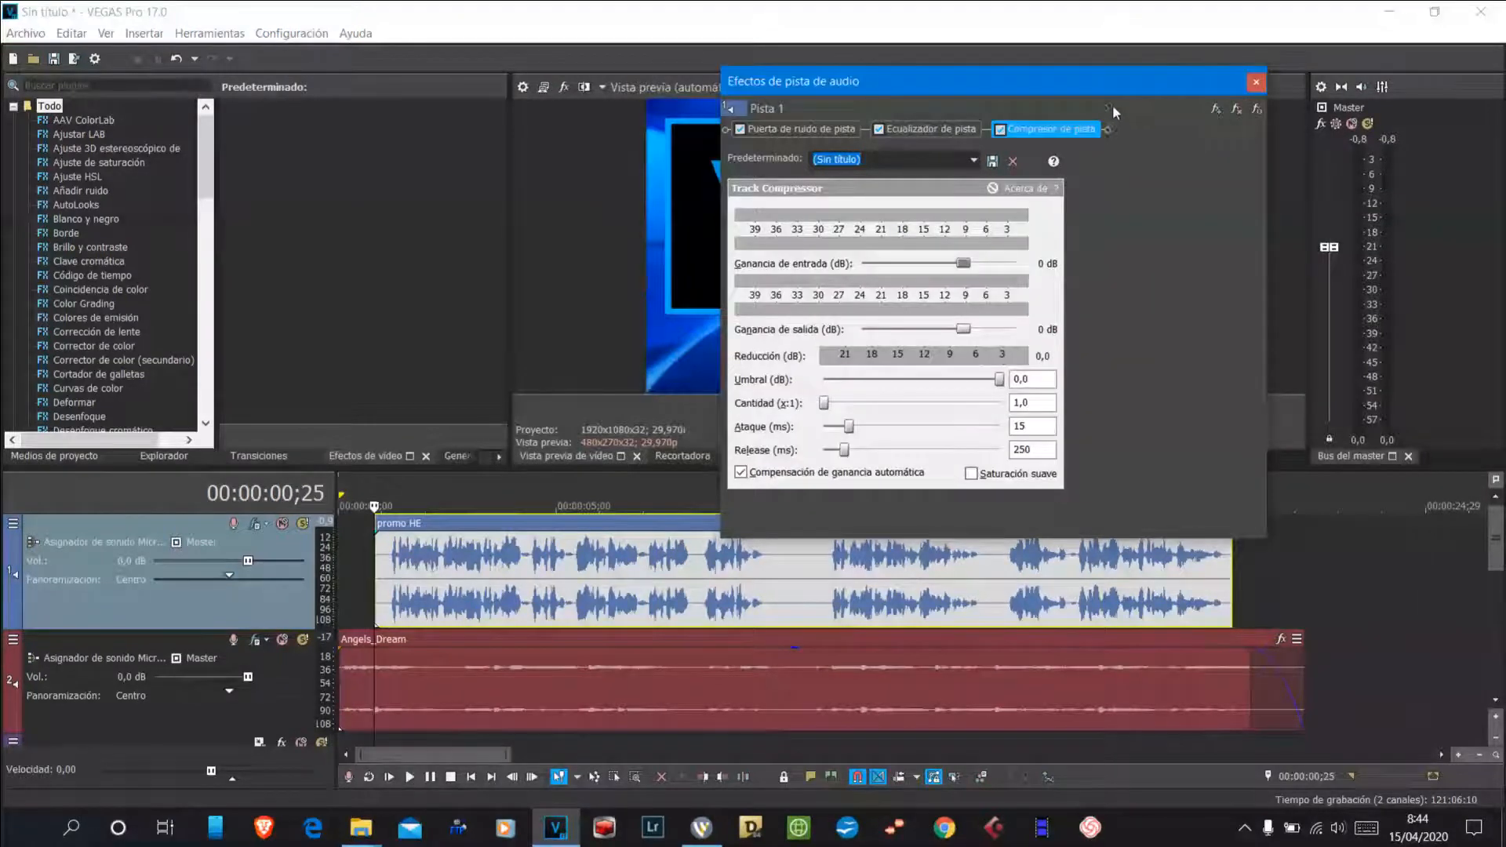
left_click(1256, 83)
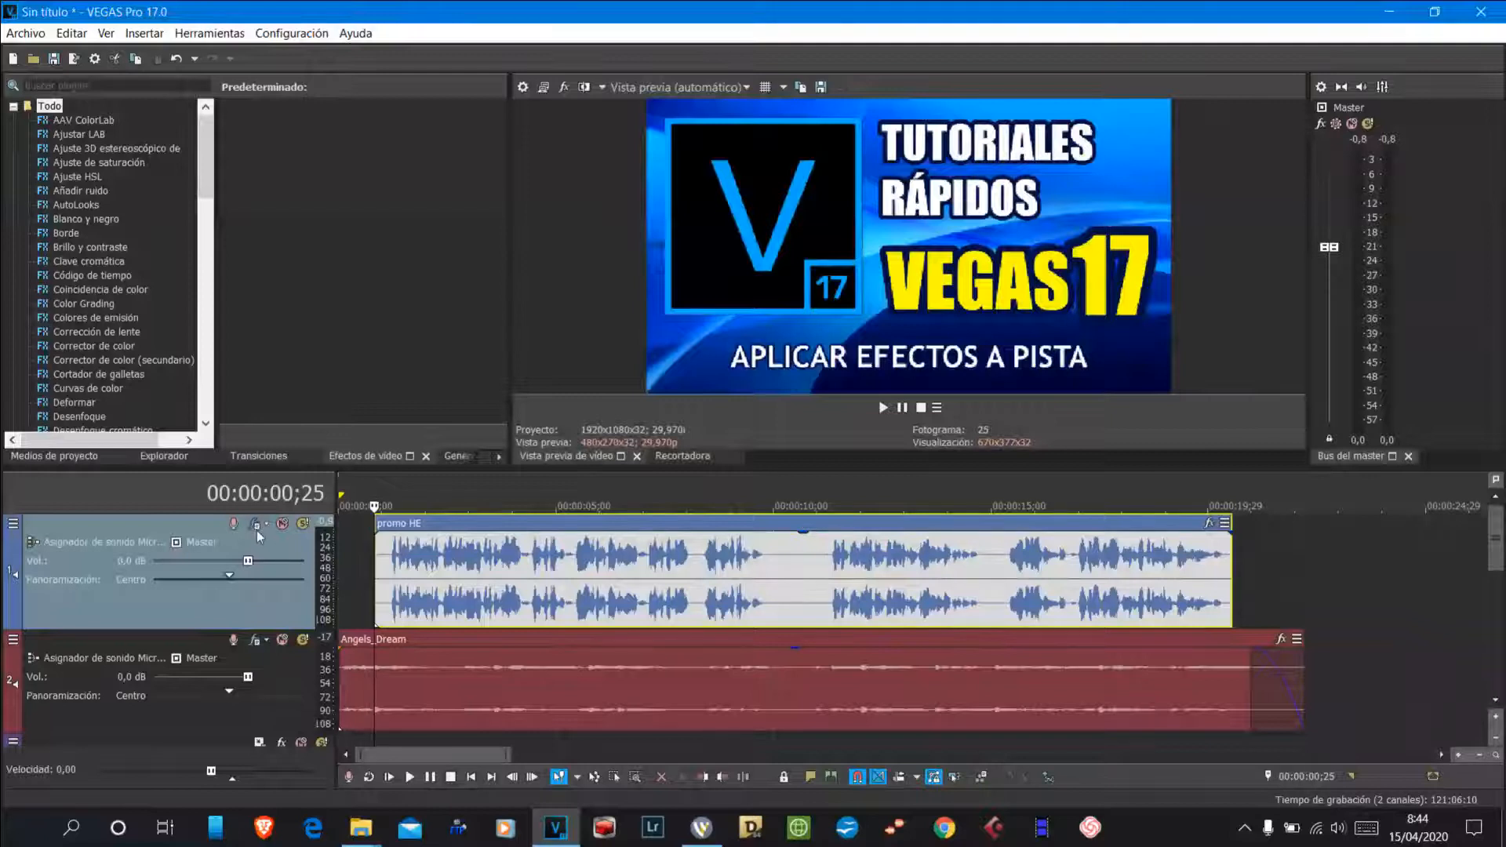
Look through all audio plug-ins available for the voice track's effects chain and leave the plug-in chooser without adding any.
left_click(256, 525)
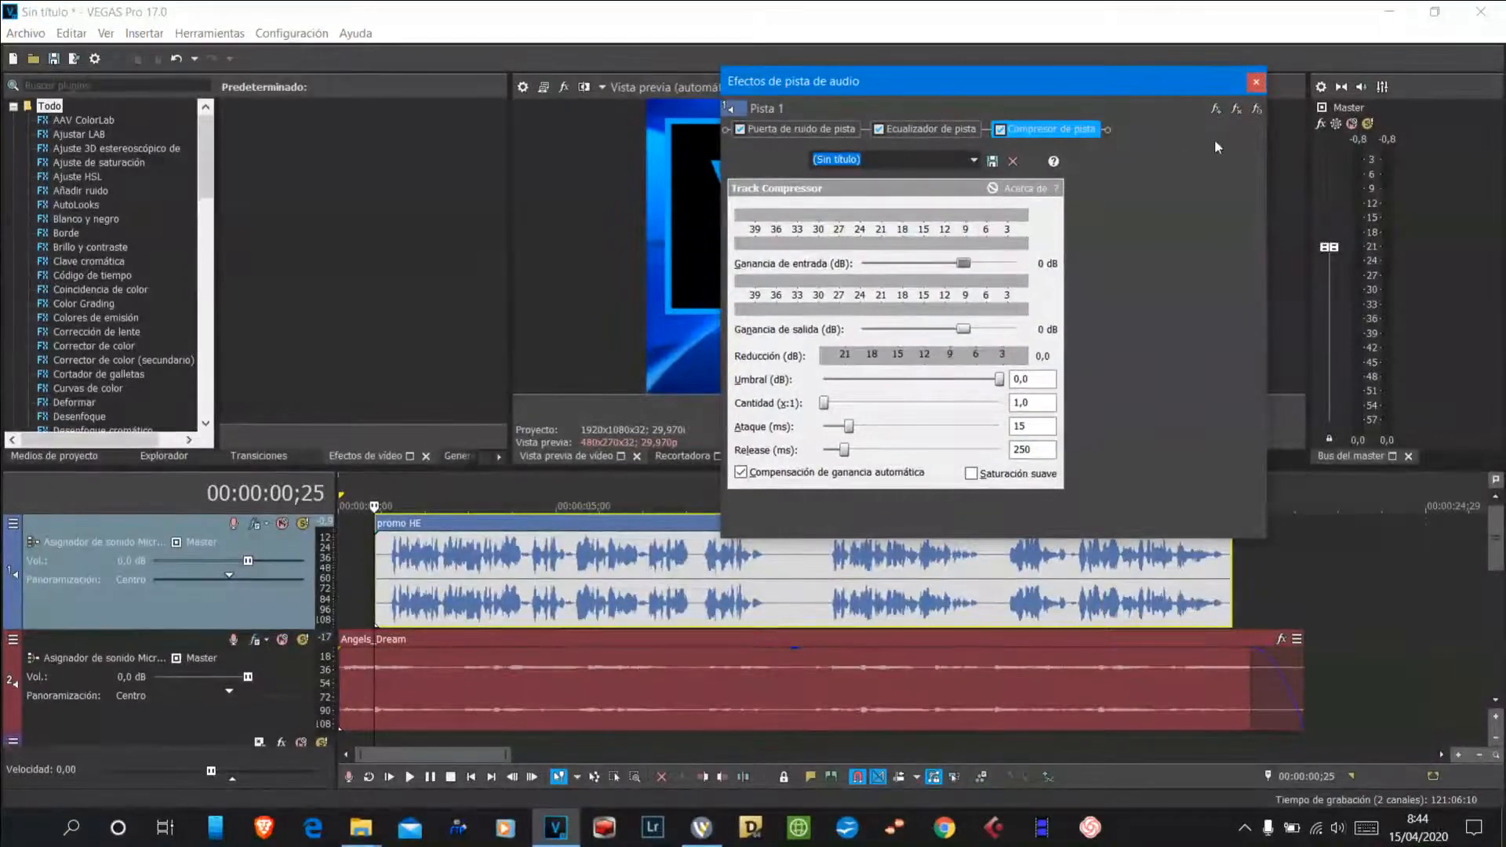
left_click(1214, 110)
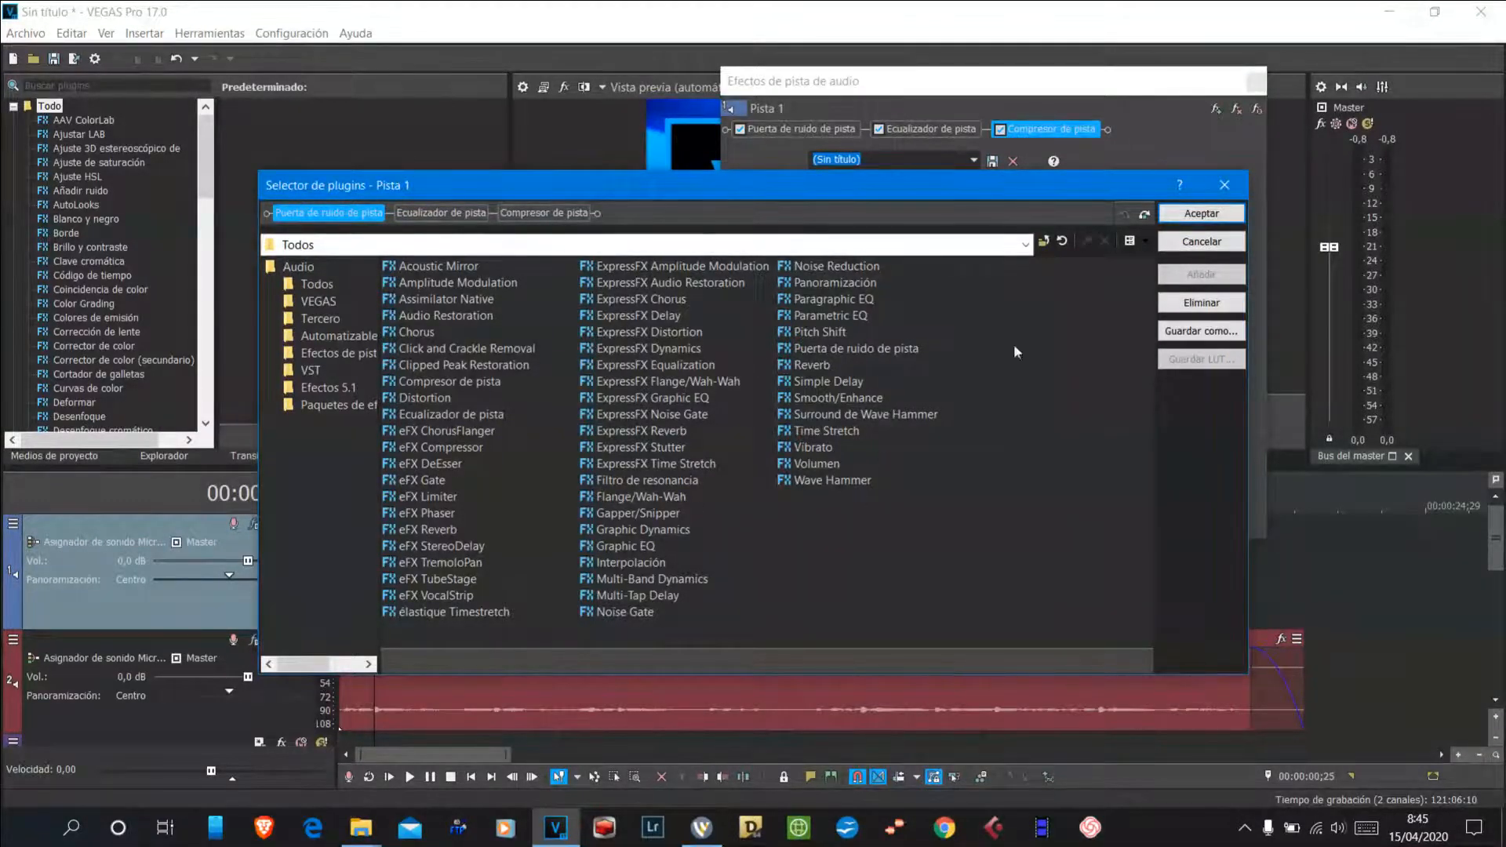
left_click(1202, 241)
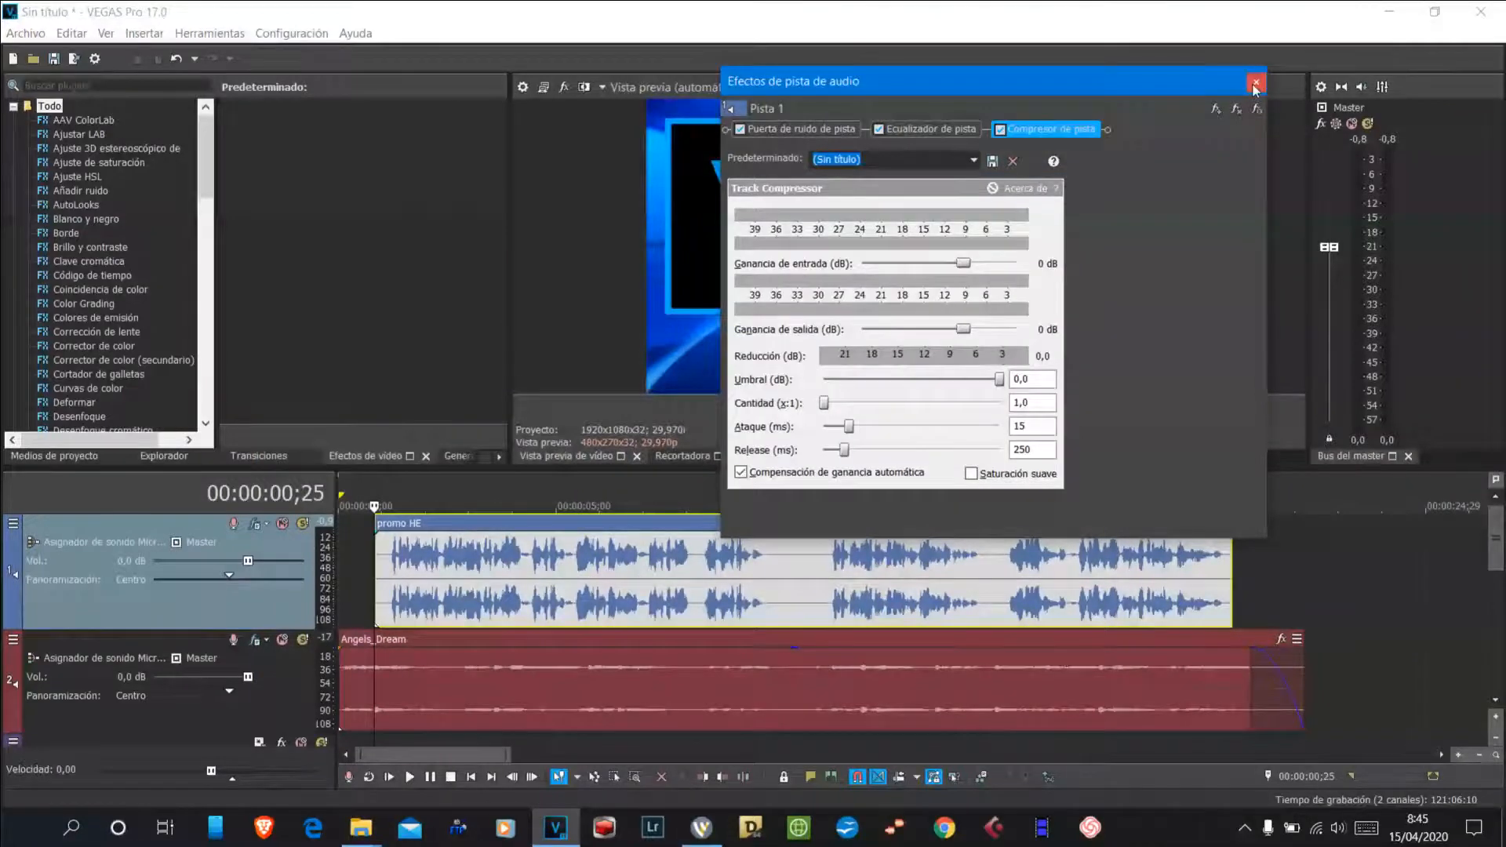
left_click(1256, 82)
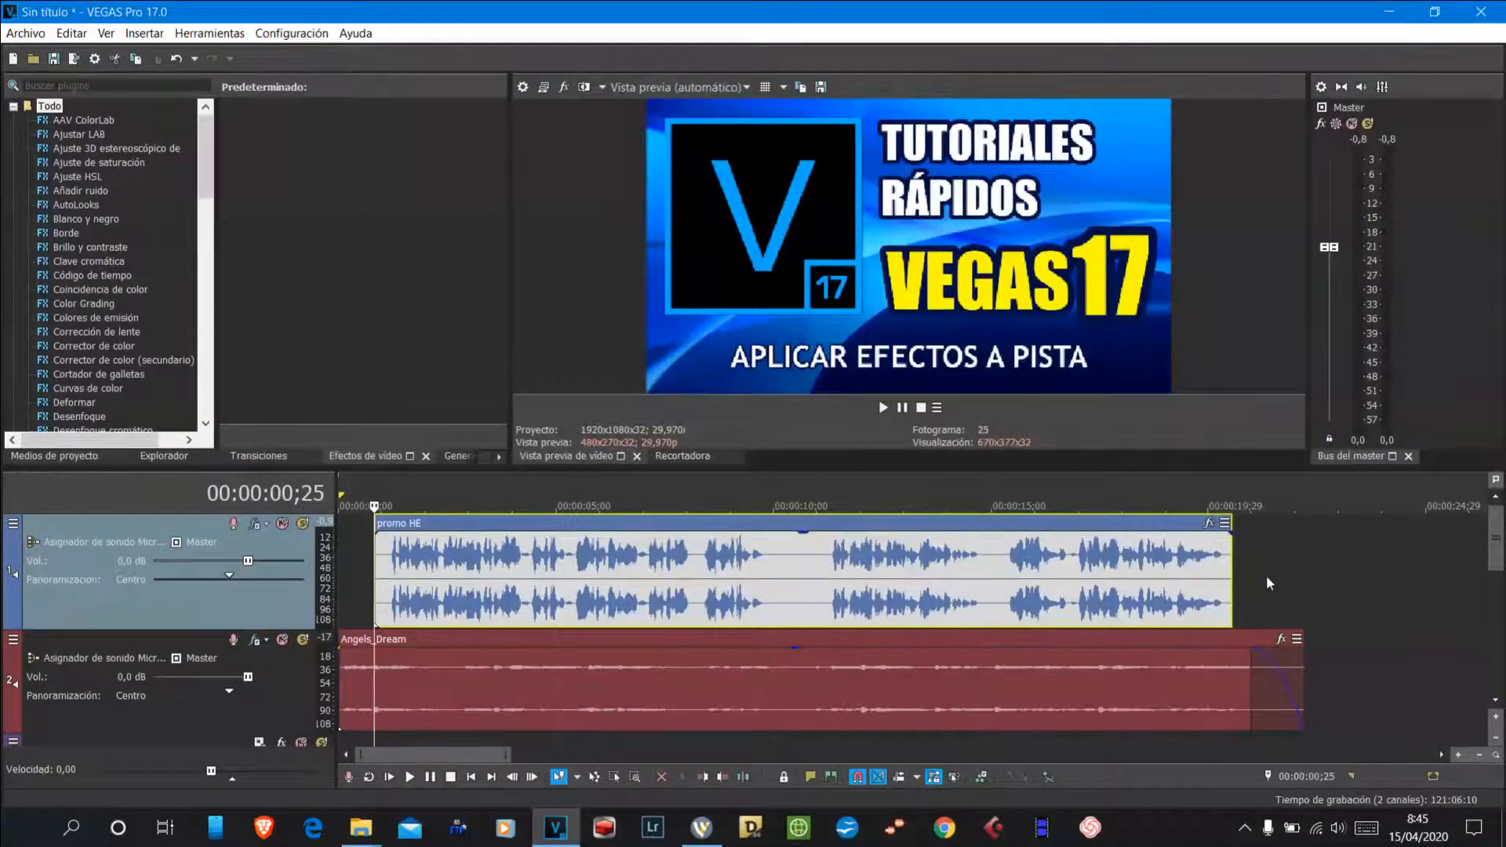